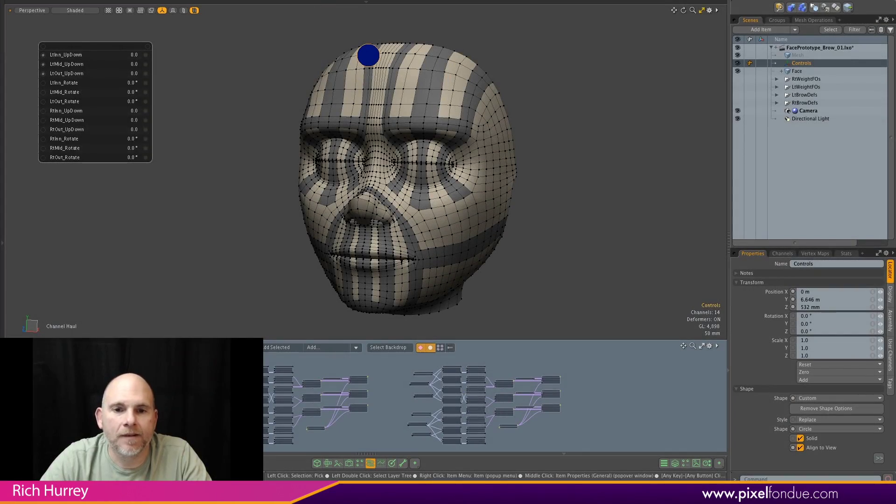
{"action": "left_click_drag", "start_coordinate": [401, 187], "coordinate": [383, 180], "text": "alt+shift"}
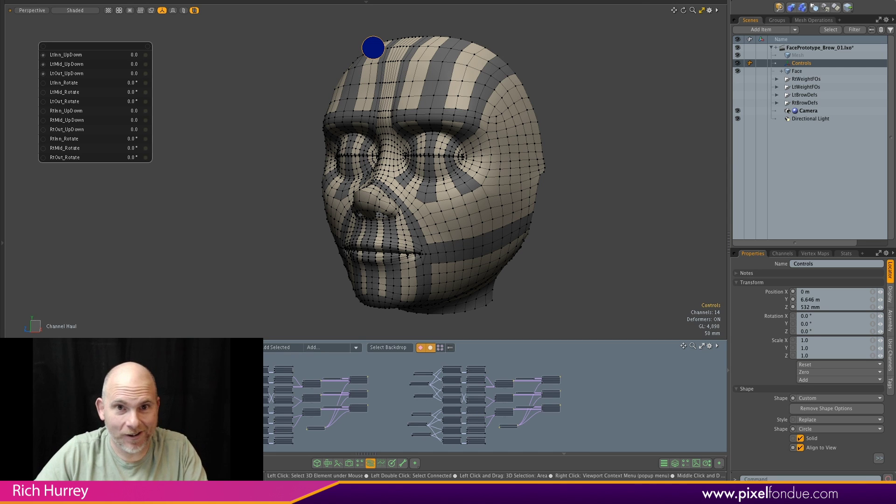
{"action": "left_click_drag", "start_coordinate": [466, 187], "coordinate": [448, 189], "text": "alt"}
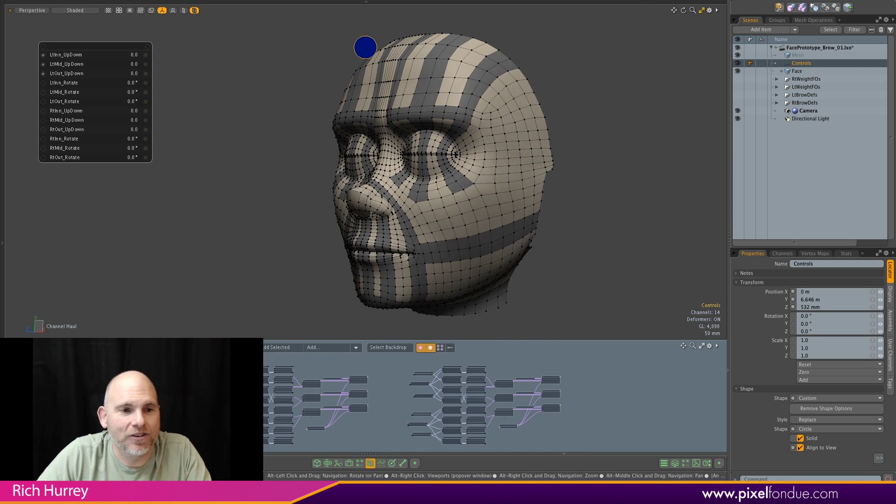
{"action": "left_click_drag", "start_coordinate": [403, 138], "coordinate": [457, 138], "text": "ctrl+alt"}
{"action": "key", "text": "ctrl+z"}
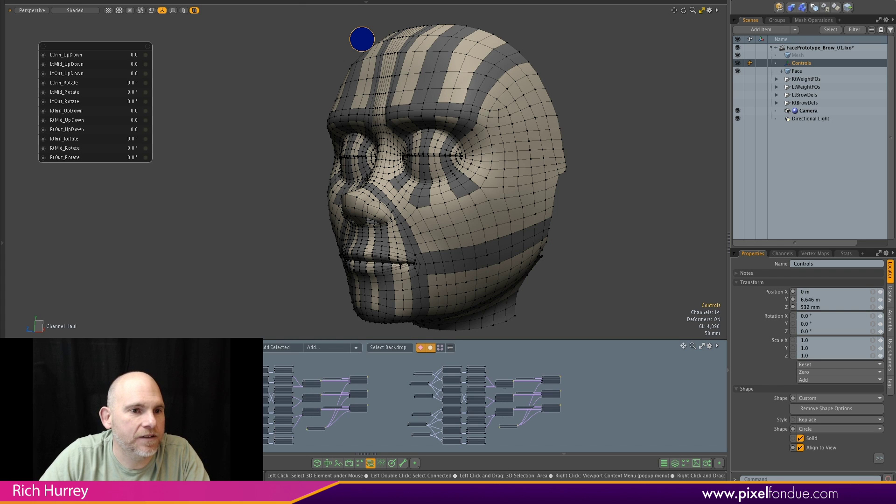
Drop the current tool, reselect the Controls locator and reactivate Channel Haul on its brow channels.
{"action": "key", "text": "q"}
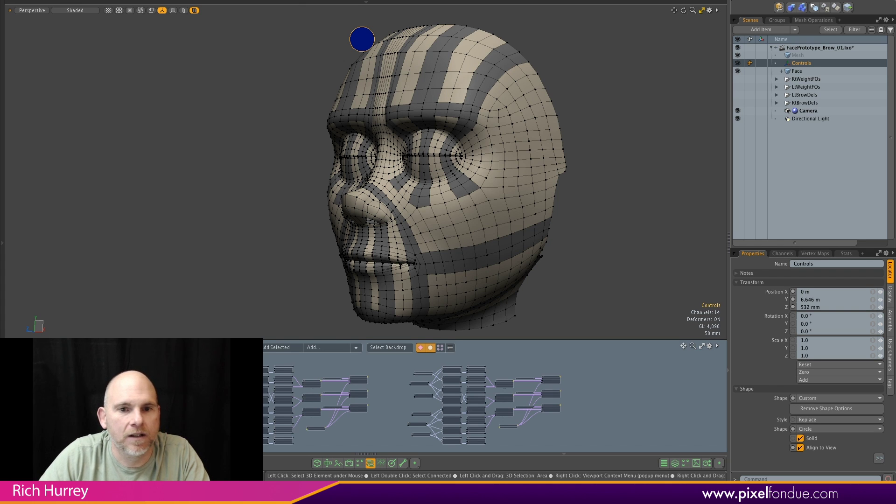
{"action": "key", "text": "Escape"}
{"action": "left_click_drag", "start_coordinate": [362, 38], "coordinate": [255, 71], "text": "alt+shift"}
{"action": "left_click", "coordinate": [352, 76]}
{"action": "key", "text": "c"}
{"action": "left_click_drag", "start_coordinate": [254, 71], "coordinate": [247, 71], "text": "alt"}
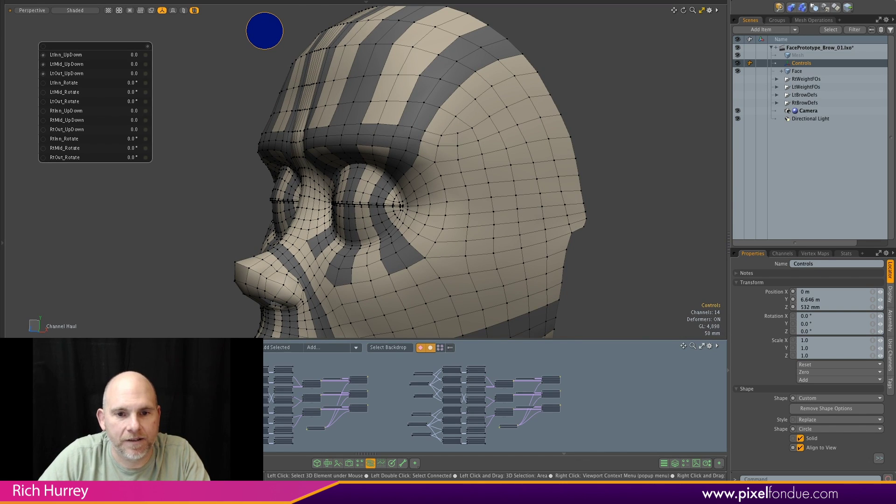
Raise the left brow's inner, middle and outer UpDown channels together to 0.1 and check the motion in the Right view.
{"action": "left_click_drag", "start_coordinate": [247, 71], "coordinate": [224, 75]}
{"action": "key", "text": "KP_3"}
{"action": "left_click_drag", "start_coordinate": [422, 109], "coordinate": [438, 154], "text": "alt+shift"}
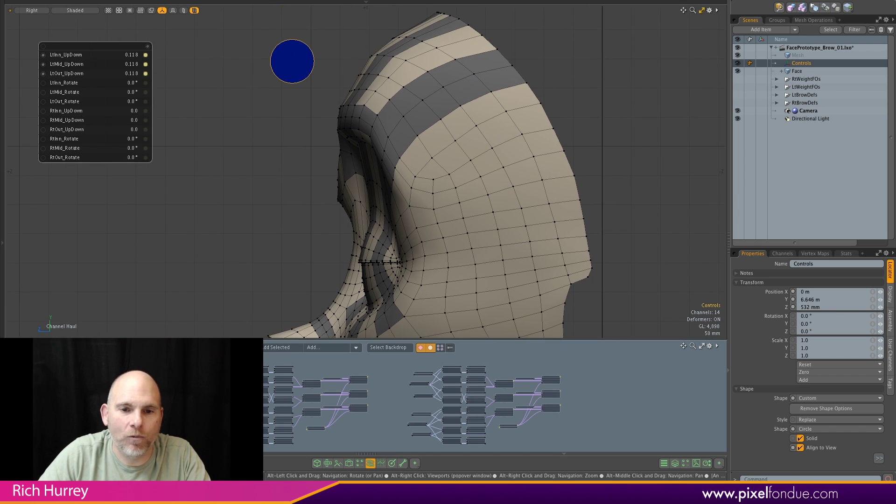
{"action": "scroll", "coordinate": [439, 154], "scroll_direction": "down", "scroll_amount": 2}
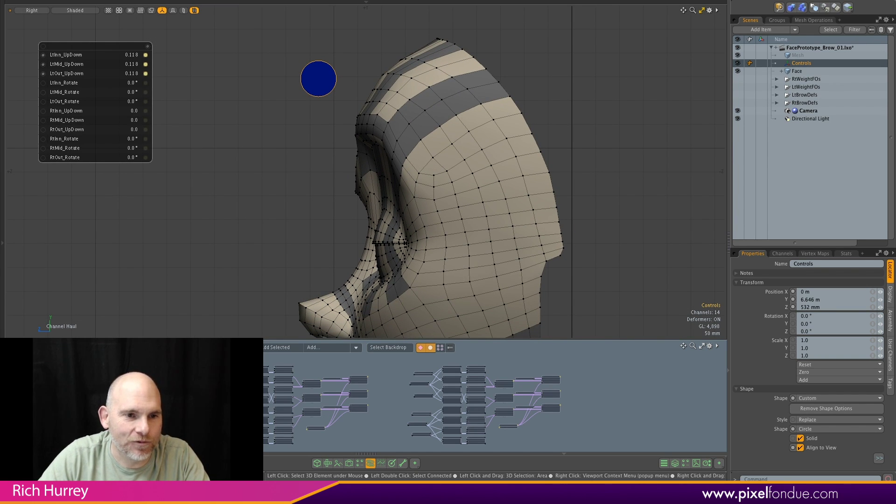
{"action": "mouse_move", "coordinate": [438, 154]}
{"action": "left_mouse_down"}
{"action": "mouse_move", "coordinate": [454, 154]}
{"action": "mouse_move", "coordinate": [399, 154]}
{"action": "mouse_move", "coordinate": [446, 154]}
{"action": "left_mouse_up"}
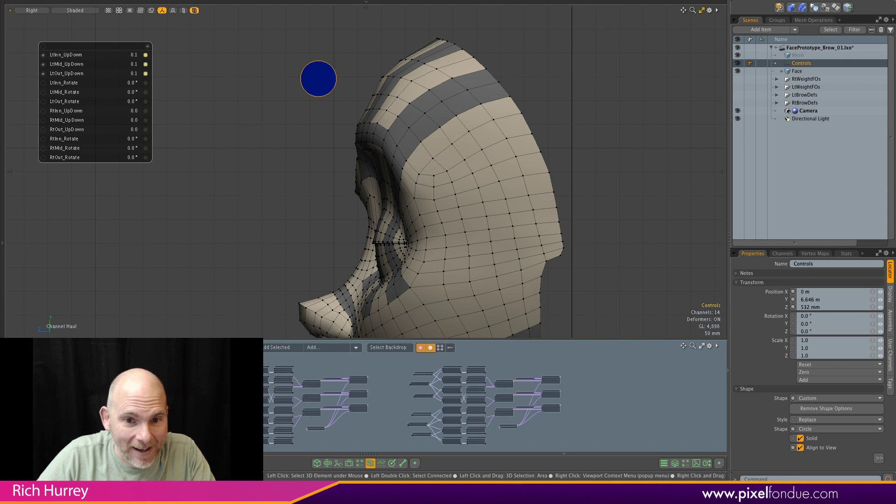
Raise the three left brow UpDown channels together to about 0.179 and view the brow in Perspective.
{"action": "left_click_drag", "start_coordinate": [233, 210], "coordinate": [275, 215]}
{"action": "key", "text": "KP_Decimal"}
{"action": "scroll", "coordinate": [366, 170], "scroll_direction": "up", "scroll_amount": 4}
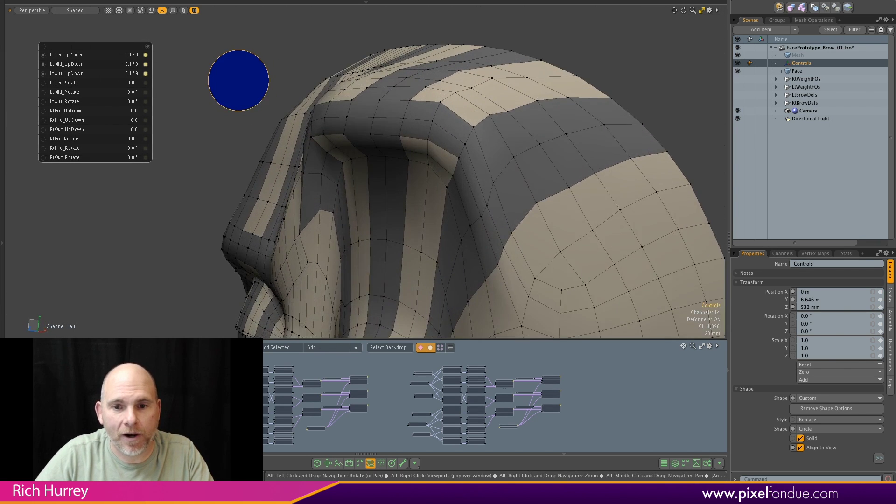
Set the left brow channels individually: LtInn_UpDown about 0.115, LtMid_UpDown about 0.114 and LtOut_UpDown about 0.02.
{"action": "left_click_drag", "start_coordinate": [366, 170], "coordinate": [413, 167], "text": "alt"}
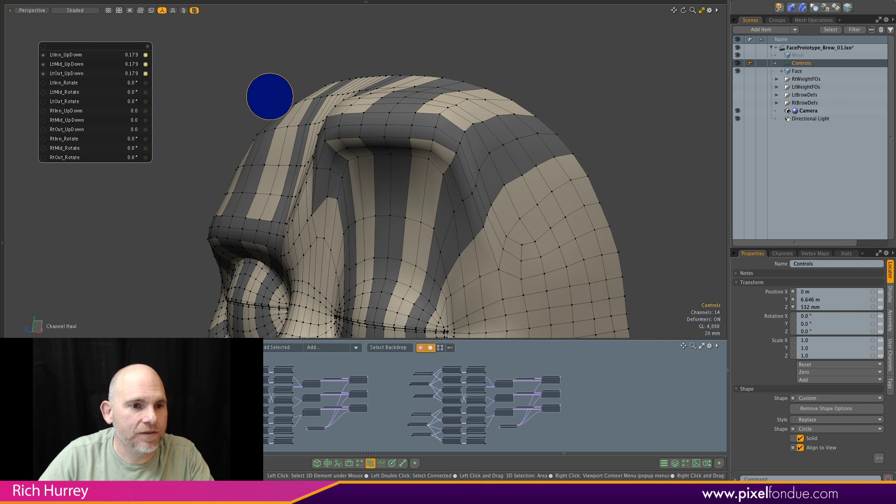
{"action": "left_click_drag", "start_coordinate": [413, 167], "coordinate": [435, 166], "text": "alt"}
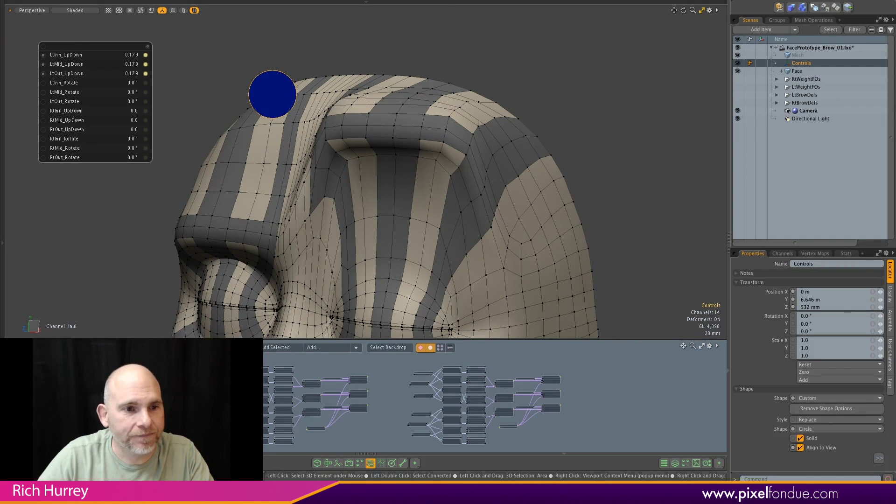
{"action": "mouse_move", "coordinate": [66, 55]}
{"action": "left_mouse_down"}
{"action": "mouse_move", "coordinate": [57, 55]}
{"action": "mouse_move", "coordinate": [70, 54]}
{"action": "mouse_move", "coordinate": [59, 55]}
{"action": "mouse_move", "coordinate": [70, 55]}
{"action": "mouse_move", "coordinate": [61, 64]}
{"action": "left_mouse_up"}
{"action": "left_click_drag", "start_coordinate": [261, 187], "coordinate": [312, 185], "text": "alt"}
{"action": "left_click_drag", "start_coordinate": [66, 73], "coordinate": [54, 74]}
{"action": "mouse_move", "coordinate": [303, 207]}
{"action": "left_mouse_down"}
{"action": "mouse_move", "coordinate": [315, 207]}
{"action": "mouse_move", "coordinate": [303, 207]}
{"action": "left_mouse_up"}
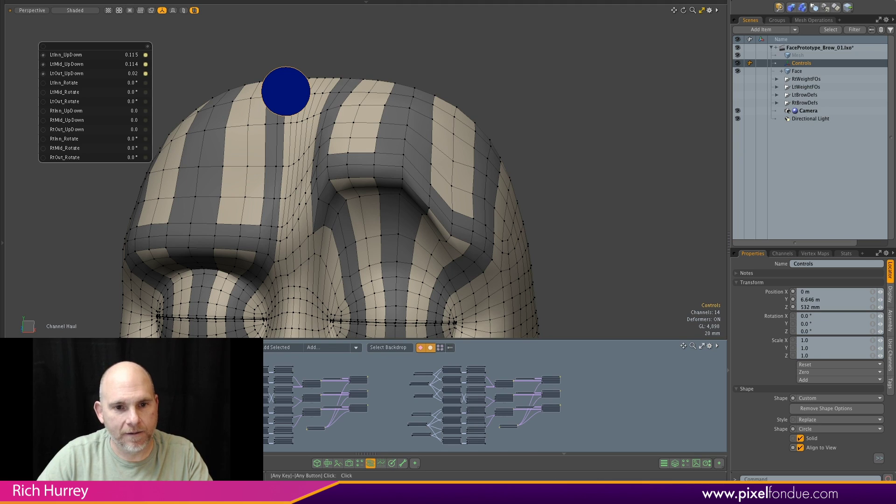
Preview the posed Face mesh as a subdivision surface with and without vertices shown, and return it to plain faces.
{"action": "key", "text": "Escape"}
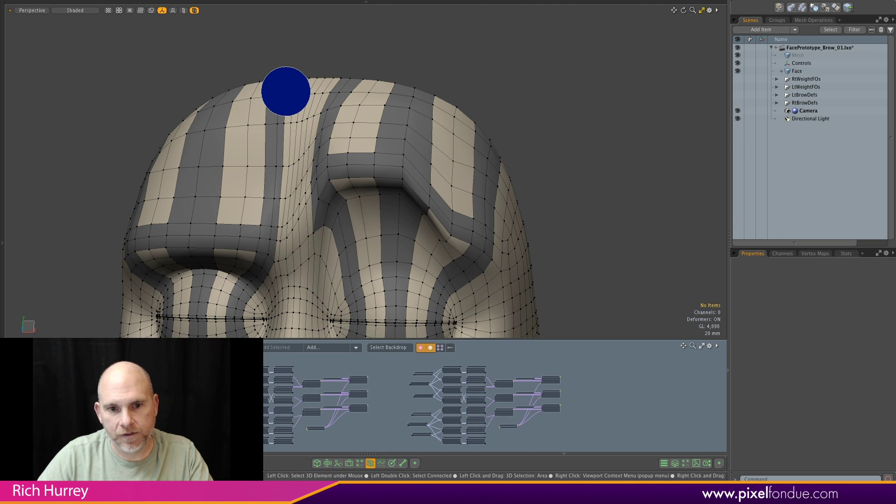
{"action": "left_click", "coordinate": [797, 71]}
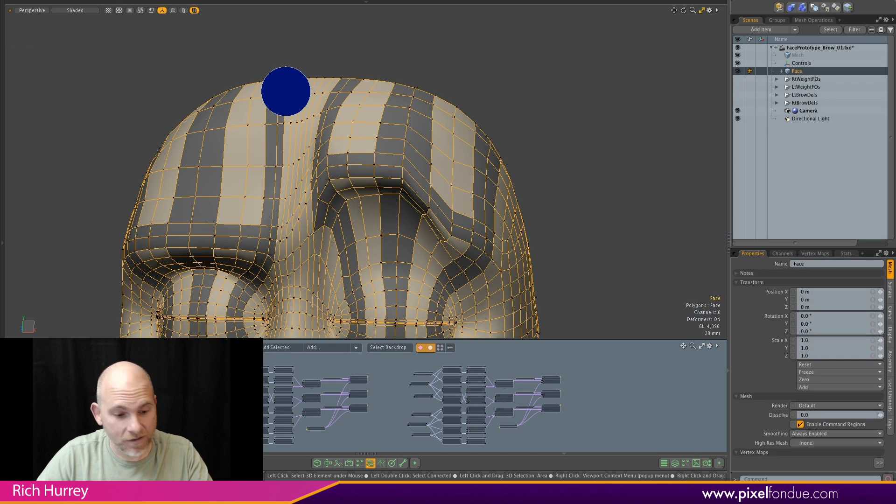
{"action": "key", "text": "Tab"}
{"action": "key", "text": "Escape"}
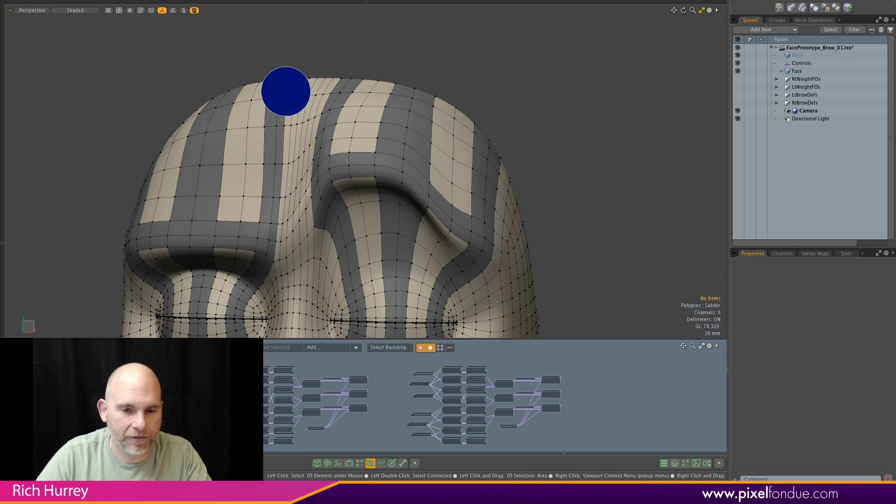
{"action": "key", "text": "5"}
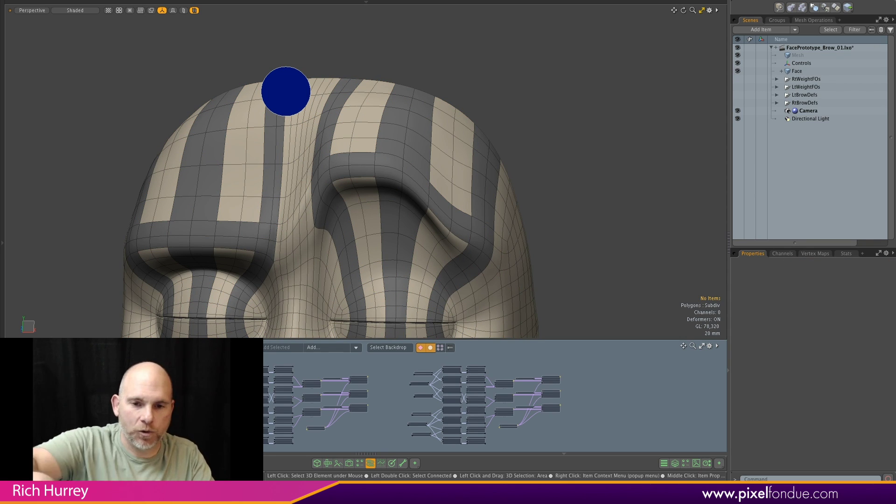
{"action": "key", "text": "1"}
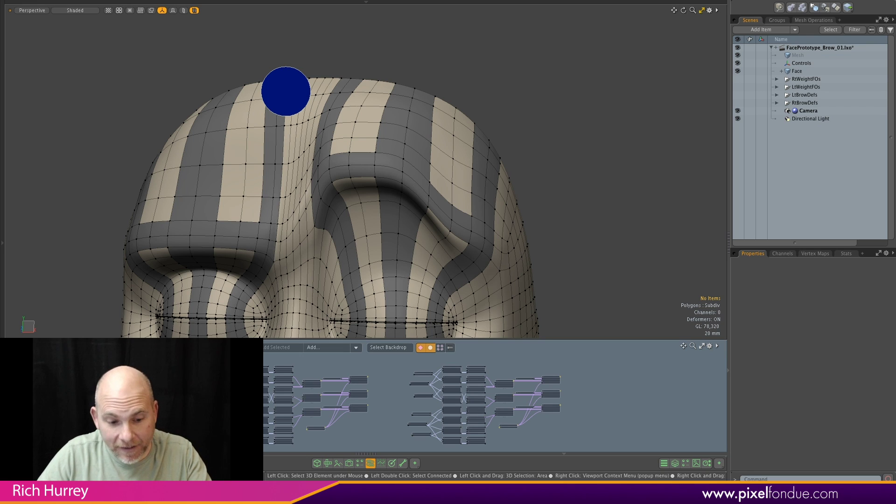
{"action": "key", "text": "Tab"}
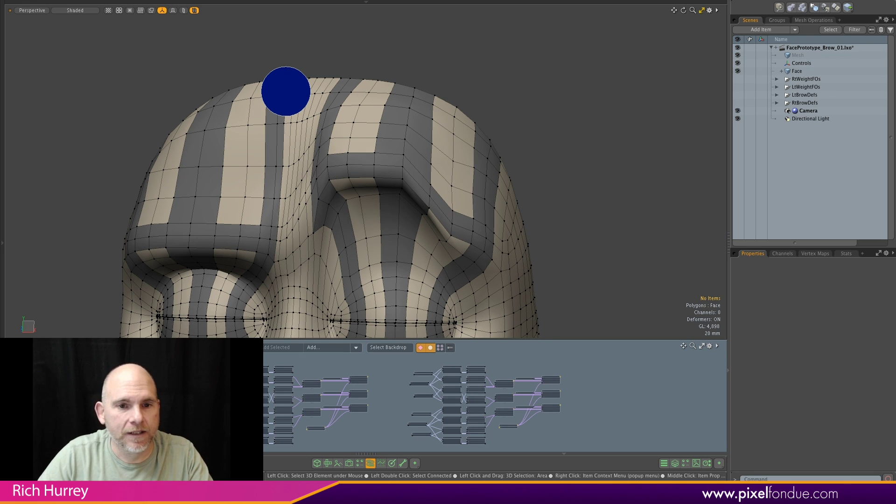
Reselect the Controls locator and raise LtOut_UpDown to about 0.096.
{"action": "left_click", "coordinate": [286, 92]}
{"action": "left_click_drag", "start_coordinate": [286, 92], "coordinate": [300, 72], "text": "alt+shift"}
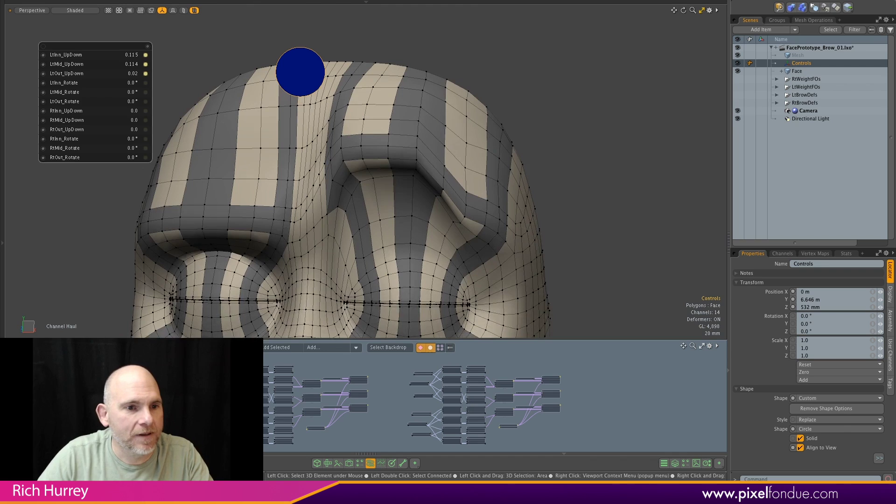
{"action": "left_click_drag", "start_coordinate": [67, 73], "coordinate": [103, 73]}
Raise the right brow's inner, middle and outer UpDown channels together to 0.1.
{"action": "right_click_drag", "start_coordinate": [380, 248], "coordinate": [345, 249], "text": "alt"}
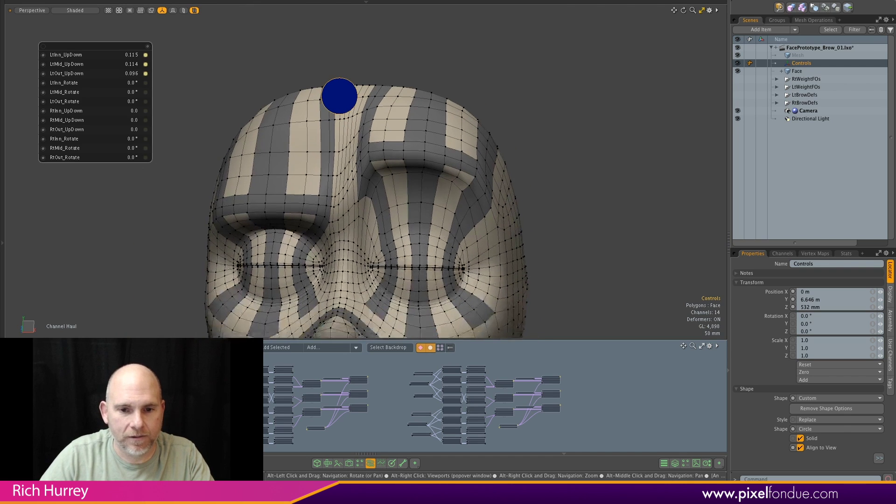
{"action": "left_click_drag", "start_coordinate": [364, 196], "coordinate": [374, 196], "text": "alt"}
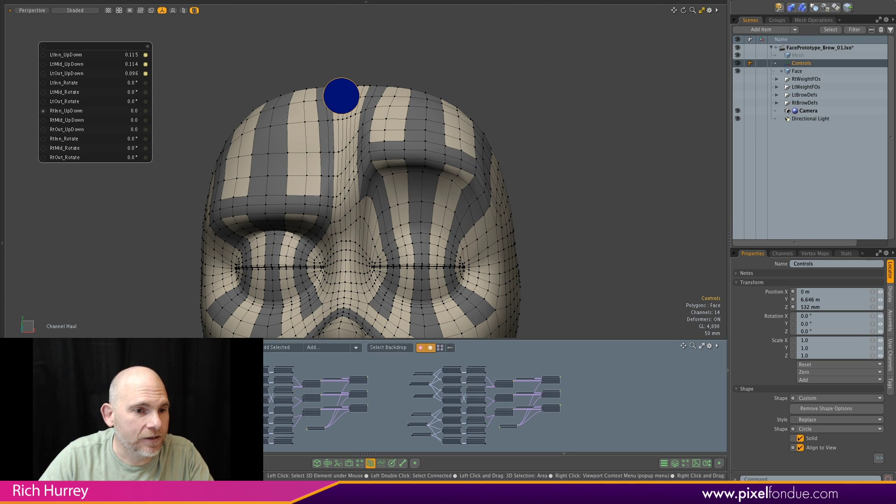
{"action": "left_click_drag", "start_coordinate": [66, 120], "coordinate": [67, 130]}
{"action": "mouse_move", "coordinate": [298, 196]}
{"action": "left_mouse_down"}
{"action": "mouse_move", "coordinate": [345, 196]}
{"action": "mouse_move", "coordinate": [275, 196]}
{"action": "mouse_move", "coordinate": [345, 196]}
{"action": "mouse_move", "coordinate": [306, 196]}
{"action": "left_mouse_up"}
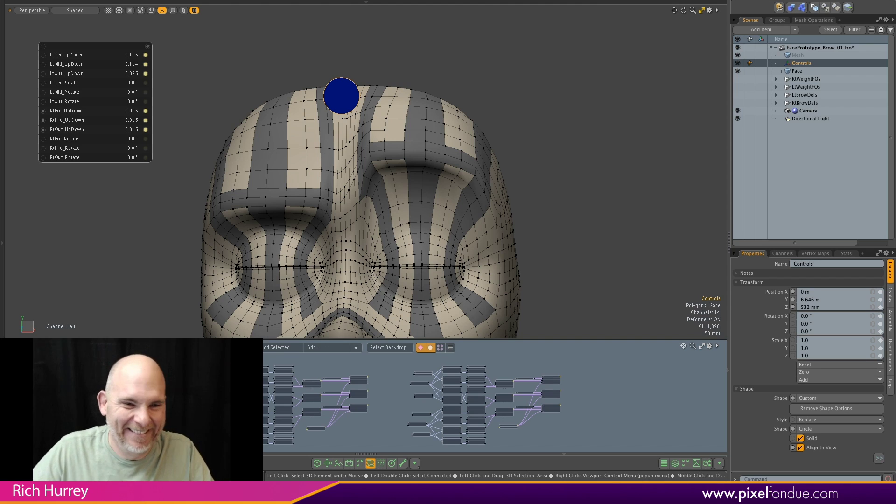
{"action": "left_click_drag", "start_coordinate": [326, 210], "coordinate": [367, 210]}
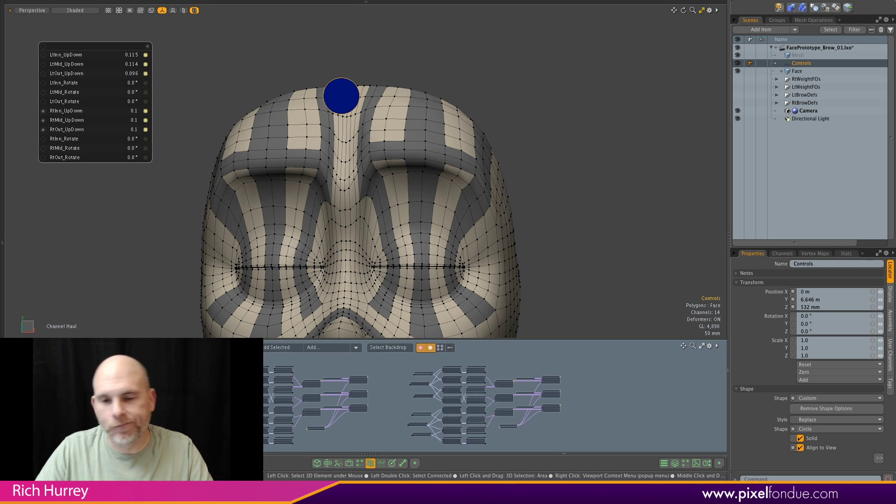
Examine both raised brows from above and the front, and reset all six left and right UpDown channels to 0.
{"action": "mouse_move", "coordinate": [420, 210]}
{"action": "left_mouse_down", "text": "alt"}
{"action": "mouse_move", "coordinate": [317, 212]}
{"action": "mouse_move", "coordinate": [401, 212]}
{"action": "mouse_move", "coordinate": [434, 201]}
{"action": "mouse_move", "coordinate": [457, 154]}
{"action": "mouse_move", "coordinate": [445, 210]}
{"action": "mouse_move", "coordinate": [406, 220]}
{"action": "left_mouse_up", "text": "alt"}
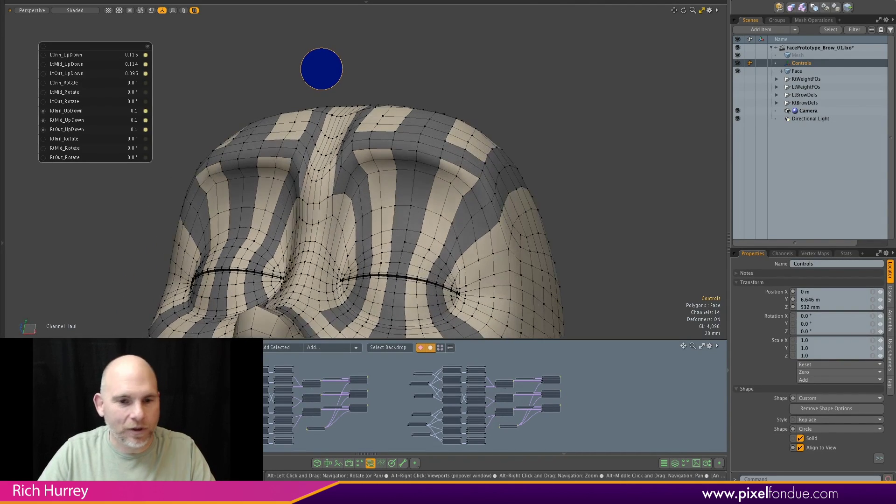
{"action": "right_click_drag", "start_coordinate": [406, 219], "coordinate": [363, 219], "text": "alt"}
{"action": "left_click_drag", "start_coordinate": [364, 219], "coordinate": [381, 245], "text": "alt"}
{"action": "left_click", "coordinate": [146, 55]}
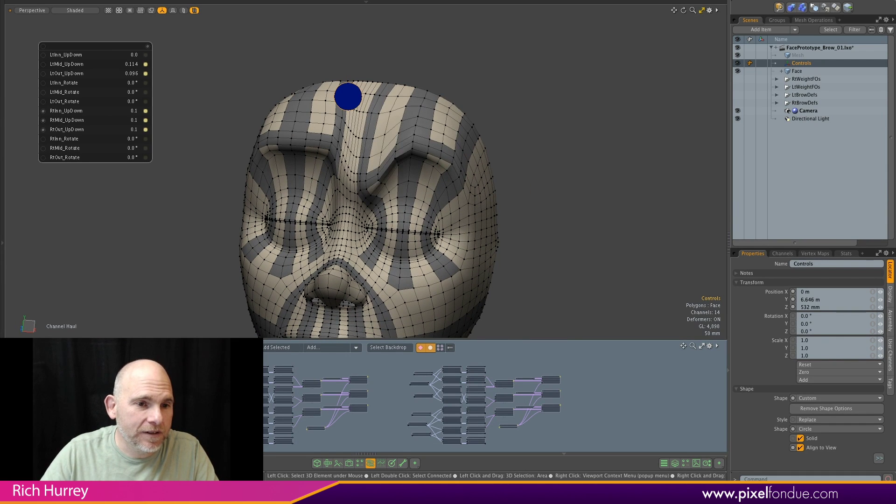
{"action": "left_click", "coordinate": [146, 65]}
{"action": "left_click", "coordinate": [145, 74]}
{"action": "left_click", "coordinate": [146, 111]}
{"action": "left_click", "coordinate": [146, 121]}
{"action": "left_click", "coordinate": [145, 129]}
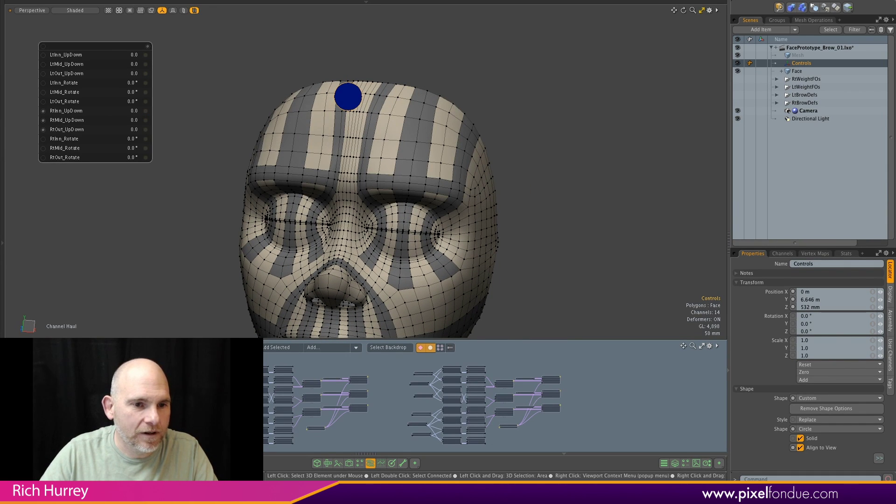
Pose the left brow with LtInn_UpDown about -0.049, LtOut_UpDown about 0.043 and LtMid_Rotate about 21.4°.
{"action": "left_click_drag", "start_coordinate": [289, 136], "coordinate": [283, 105], "text": "alt+shift"}
{"action": "scroll", "coordinate": [305, 115], "scroll_direction": "up", "scroll_amount": 3}
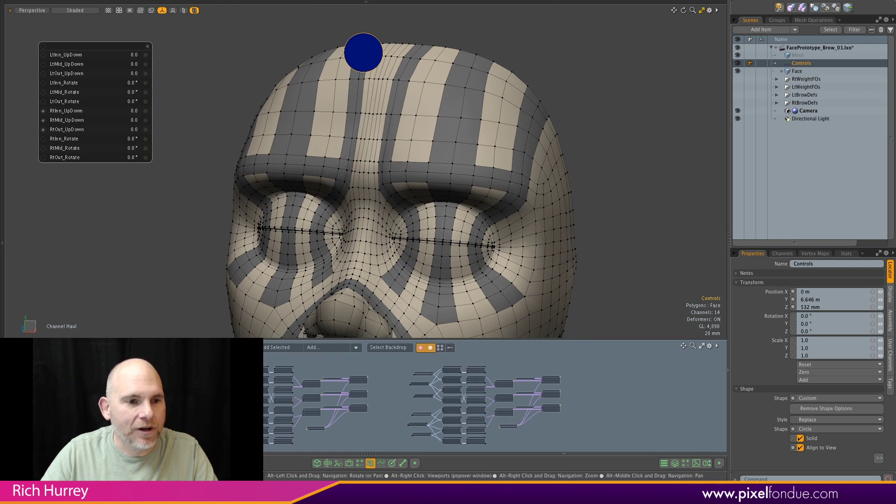
{"action": "left_click_drag", "start_coordinate": [70, 55], "coordinate": [83, 93]}
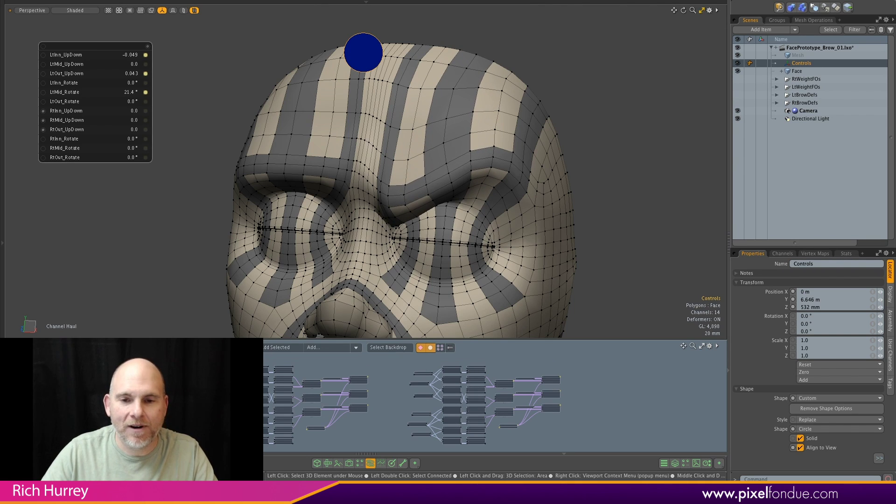
Pose the right brow with RtInn_UpDown about 0.052, RtOut_UpDown about -0.039 and RtMid_Rotate about 21.5°.
{"action": "left_click_drag", "start_coordinate": [187, 140], "coordinate": [168, 140], "text": "alt"}
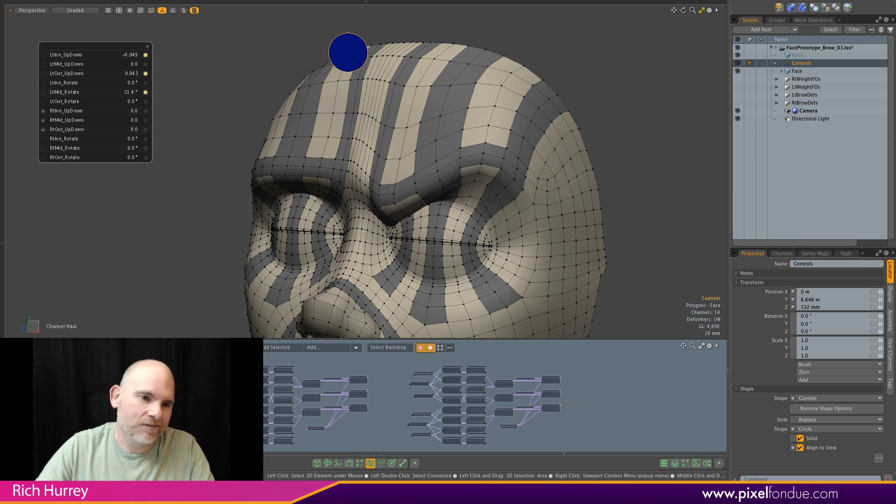
{"action": "left_click_drag", "start_coordinate": [326, 186], "coordinate": [401, 187], "text": "alt"}
{"action": "middle_click_drag", "start_coordinate": [401, 186], "coordinate": [406, 171], "text": "alt"}
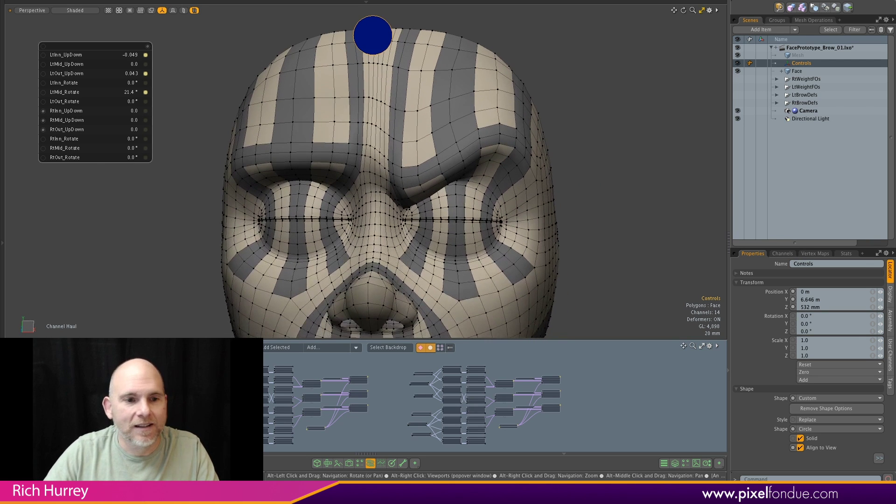
{"action": "left_click_drag", "start_coordinate": [66, 110], "coordinate": [84, 148]}
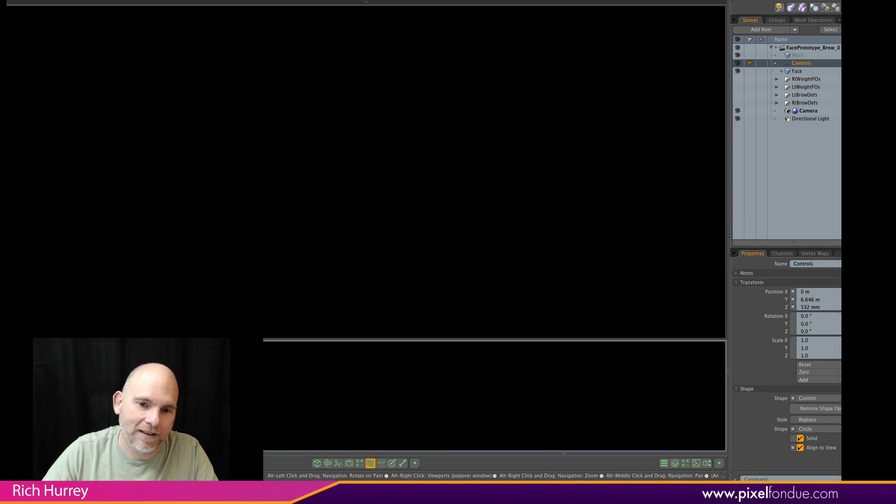
Examine the posed brows from the side and three-quarter angles, both close up and with the whole head in view.
{"action": "left_click_drag", "start_coordinate": [364, 186], "coordinate": [273, 194], "text": "alt"}
{"action": "scroll", "coordinate": [366, 173], "scroll_direction": "up", "scroll_amount": 3}
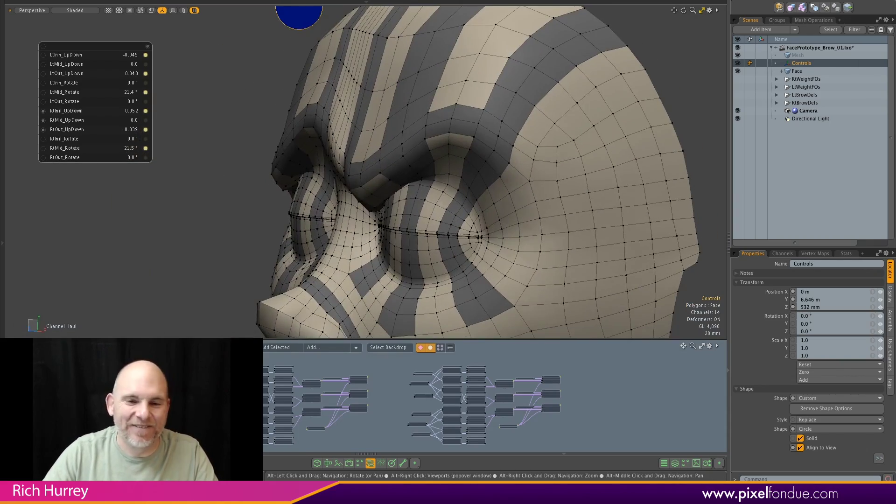
{"action": "scroll", "coordinate": [365, 173], "scroll_direction": "down", "scroll_amount": 2}
{"action": "left_click_drag", "start_coordinate": [366, 172], "coordinate": [327, 188], "text": "alt+shift"}
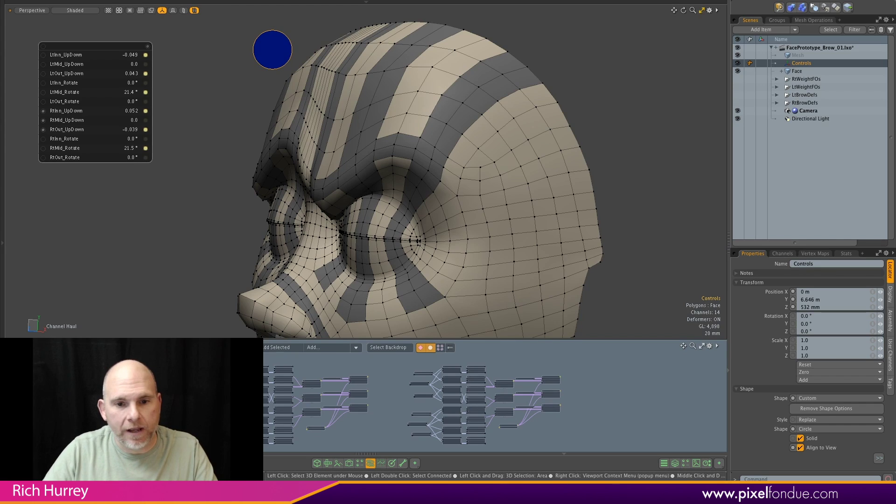
{"action": "right_click_drag", "start_coordinate": [517, 305], "coordinate": [478, 308], "text": "alt"}
{"action": "middle_click_drag", "start_coordinate": [478, 308], "coordinate": [470, 262], "text": "alt"}
{"action": "left_click_drag", "start_coordinate": [470, 262], "coordinate": [489, 261], "text": "alt"}
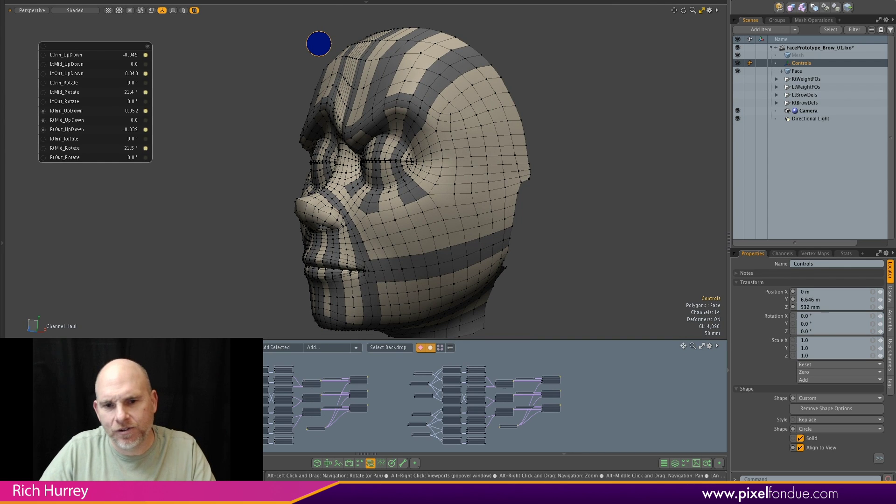
{"action": "left_click_drag", "start_coordinate": [489, 262], "coordinate": [476, 261], "text": "alt"}
{"action": "right_click_drag", "start_coordinate": [477, 261], "coordinate": [516, 259], "text": "alt"}
{"action": "left_click_drag", "start_coordinate": [515, 259], "coordinate": [529, 256], "text": "alt"}
{"action": "middle_click_drag", "start_coordinate": [529, 257], "coordinate": [466, 341], "text": "alt"}
{"action": "left_click_drag", "start_coordinate": [467, 340], "coordinate": [488, 337], "text": "alt"}
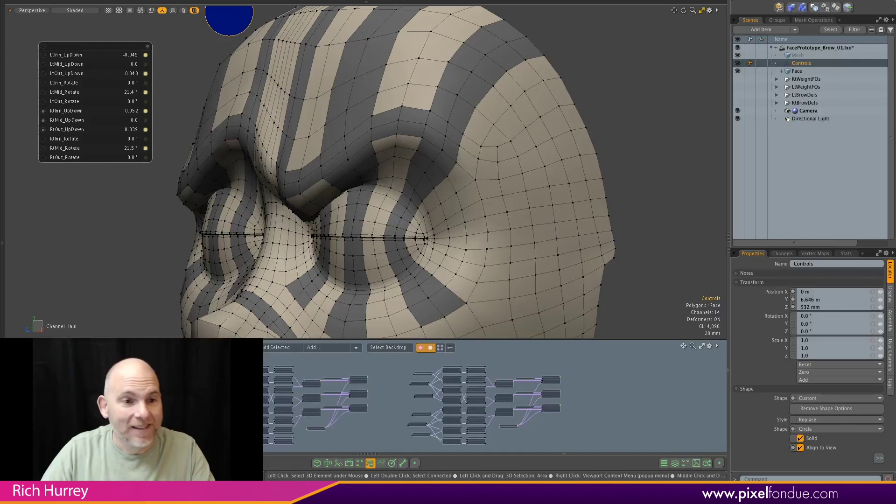
Reset the left and right Inn_UpDown, Out_UpDown and Mid_Rotate brow channels to 0.
{"action": "left_click", "coordinate": [146, 55]}
{"action": "left_click", "coordinate": [146, 74]}
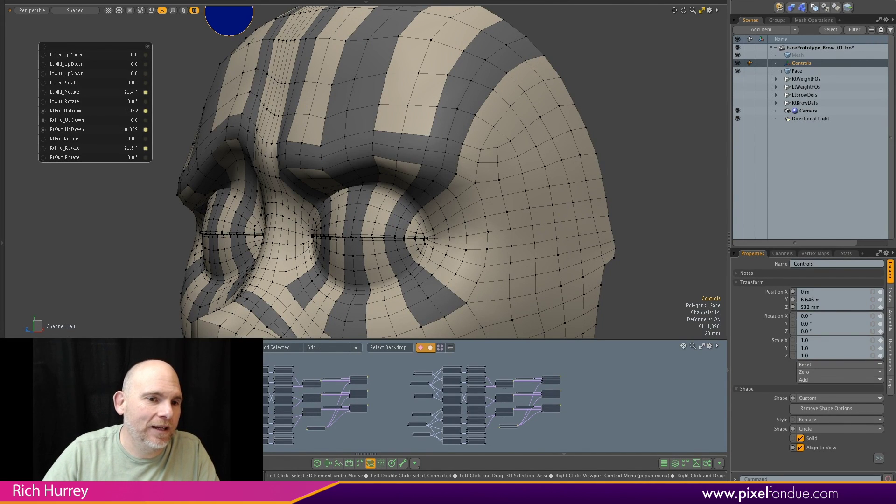
{"action": "left_click", "coordinate": [145, 92]}
{"action": "left_click", "coordinate": [145, 111]}
{"action": "left_click", "coordinate": [145, 130]}
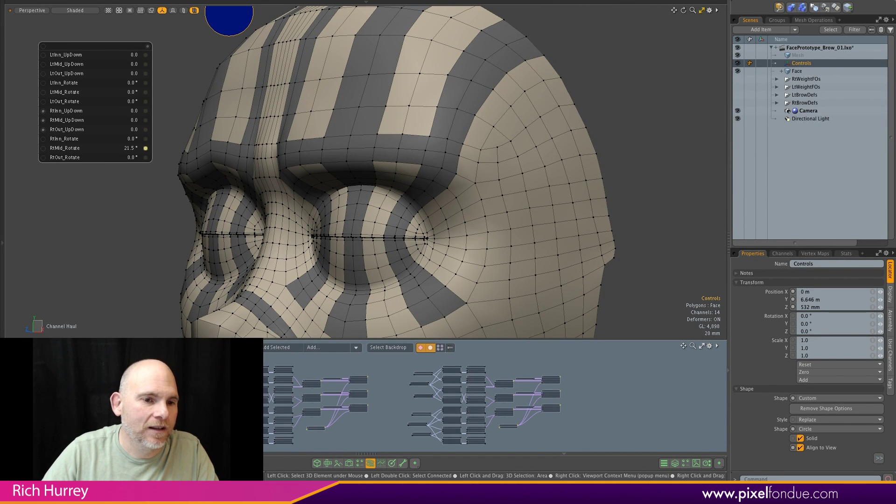
{"action": "left_click", "coordinate": [146, 149]}
Raise the whole left brow by setting LtInn_UpDown, LtMid_UpDown and LtOut_UpDown together to about 0.187.
{"action": "left_click_drag", "start_coordinate": [289, 205], "coordinate": [331, 214], "text": "alt"}
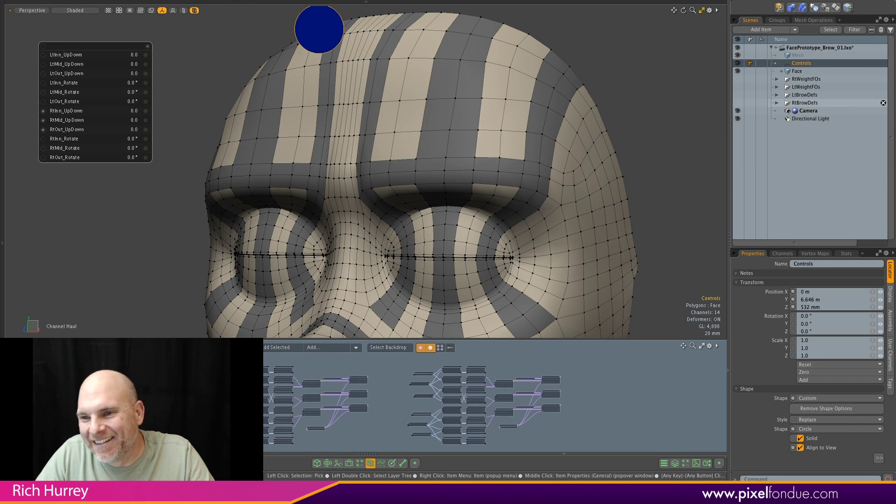
{"action": "left_click_drag", "start_coordinate": [438, 205], "coordinate": [393, 214], "text": "alt"}
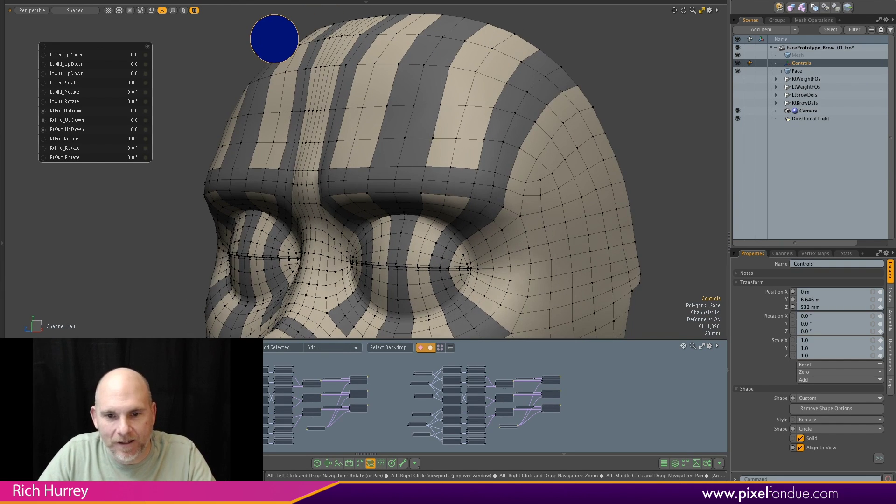
{"action": "left_click_drag", "start_coordinate": [428, 191], "coordinate": [411, 193], "text": "alt"}
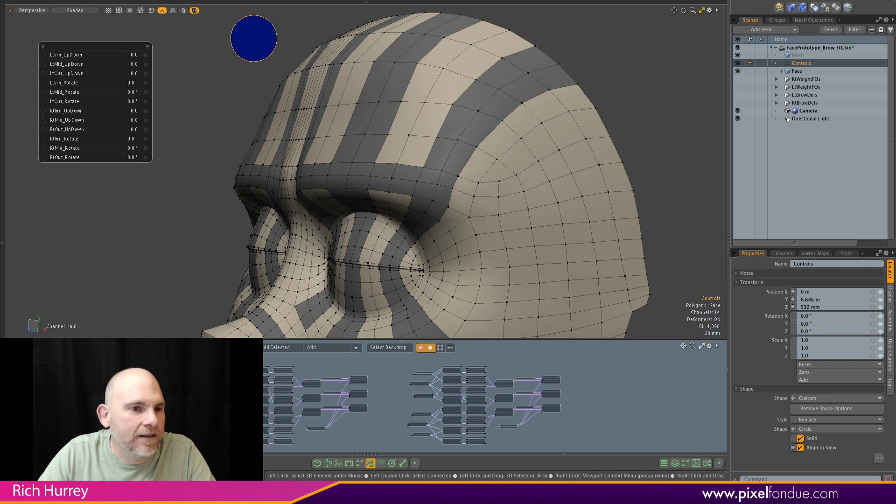
{"action": "left_click", "coordinate": [66, 73], "text": "shift"}
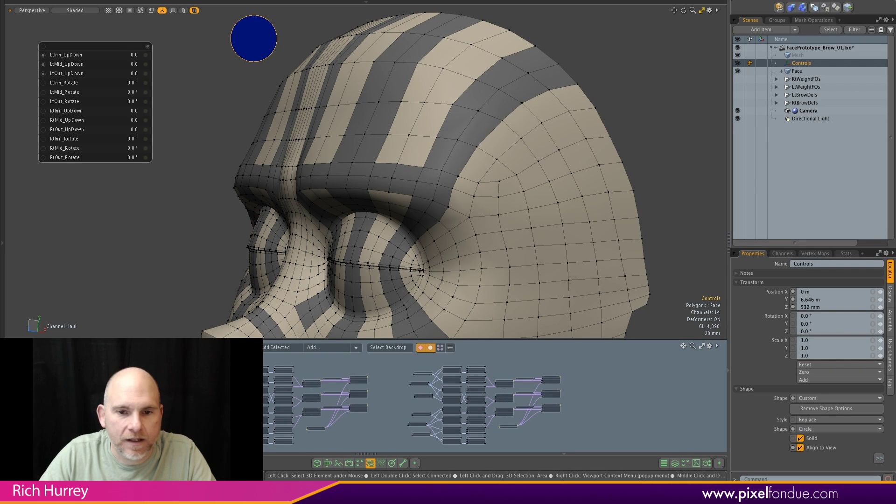
{"action": "left_click_drag", "start_coordinate": [186, 140], "coordinate": [244, 210]}
{"action": "mouse_move", "coordinate": [243, 210]}
{"action": "left_mouse_down", "text": "alt"}
{"action": "mouse_move", "coordinate": [189, 213]}
{"action": "mouse_move", "coordinate": [187, 222]}
{"action": "mouse_move", "coordinate": [254, 215]}
{"action": "left_mouse_up", "text": "alt"}
{"action": "left_click_drag", "start_coordinate": [504, 231], "coordinate": [517, 231], "text": "alt"}
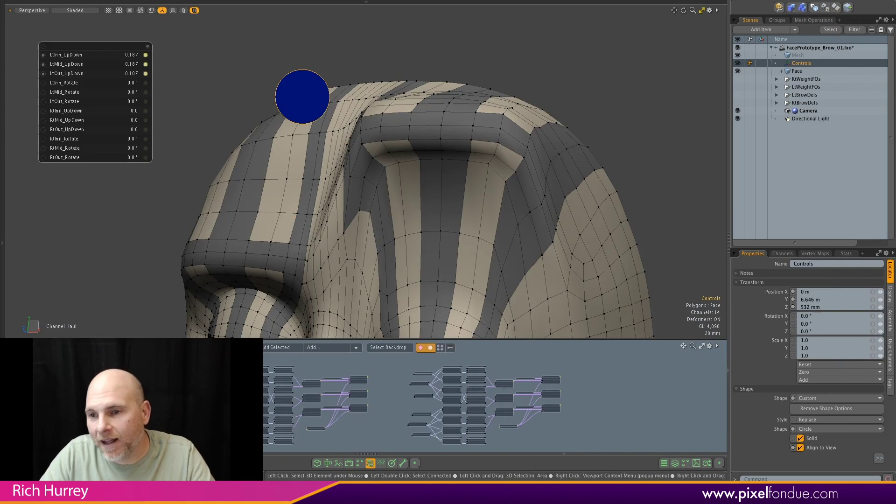
Expand the LtBrowDefs group and make it visible so the three left brow effectors show on the face.
{"action": "left_click", "coordinate": [776, 95]}
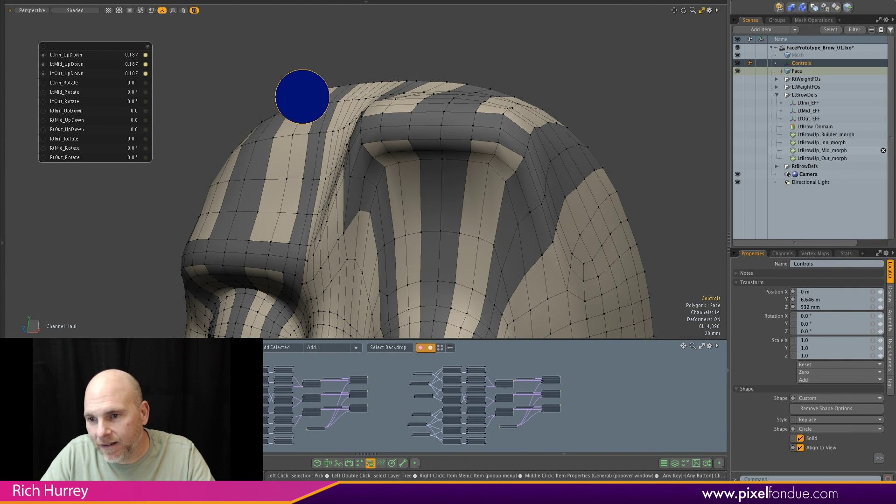
{"action": "left_click", "coordinate": [738, 95]}
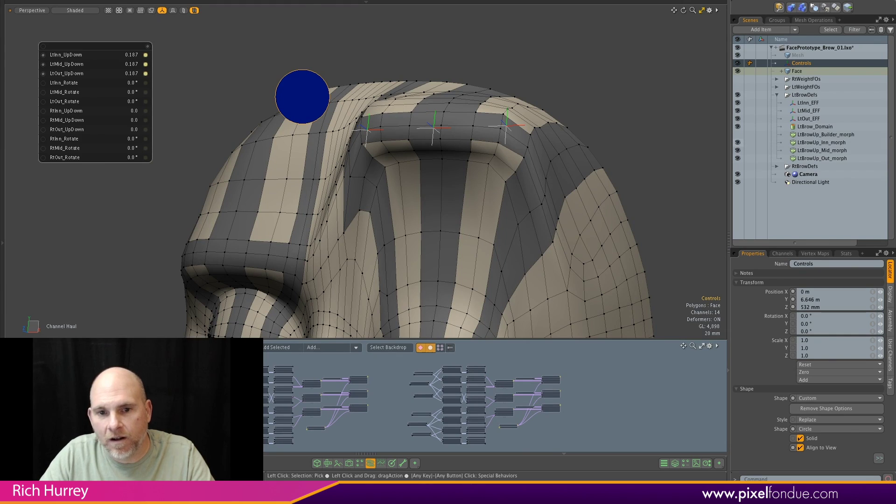
{"action": "left_click_drag", "start_coordinate": [373, 187], "coordinate": [294, 192], "text": "alt"}
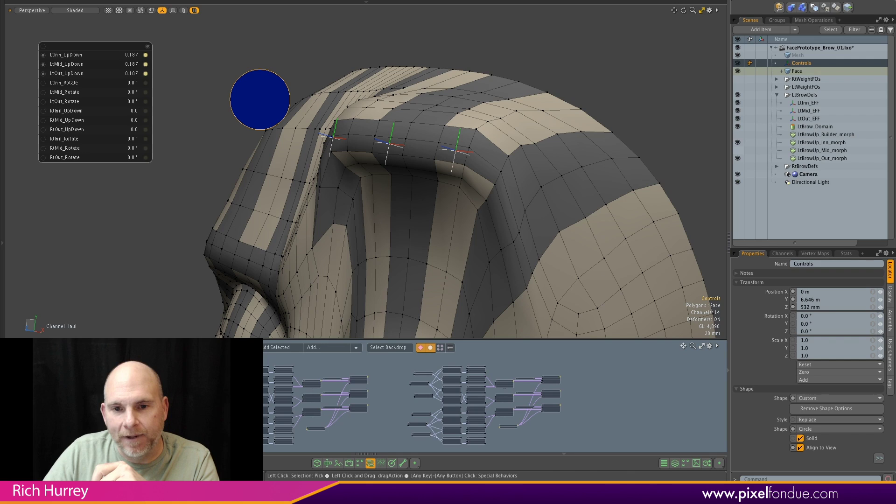
{"action": "left_click_drag", "start_coordinate": [504, 154], "coordinate": [432, 205], "text": "alt"}
{"action": "scroll", "coordinate": [487, 156], "scroll_direction": "up", "scroll_amount": 3}
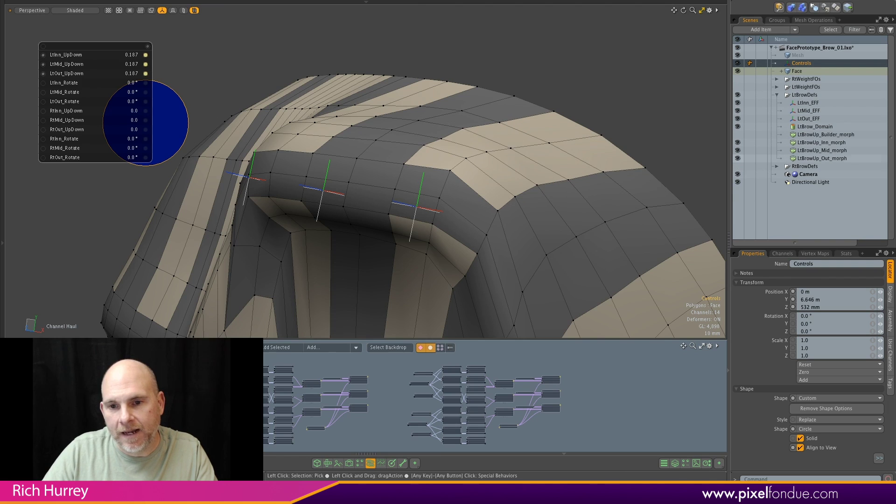
Compare the raised left brow with the LtBrowUp_Out_morph and LtBrowUp_Inn_morph corrections off and on, from several angles.
{"action": "left_click", "coordinate": [737, 158]}
{"action": "left_click", "coordinate": [737, 158]}
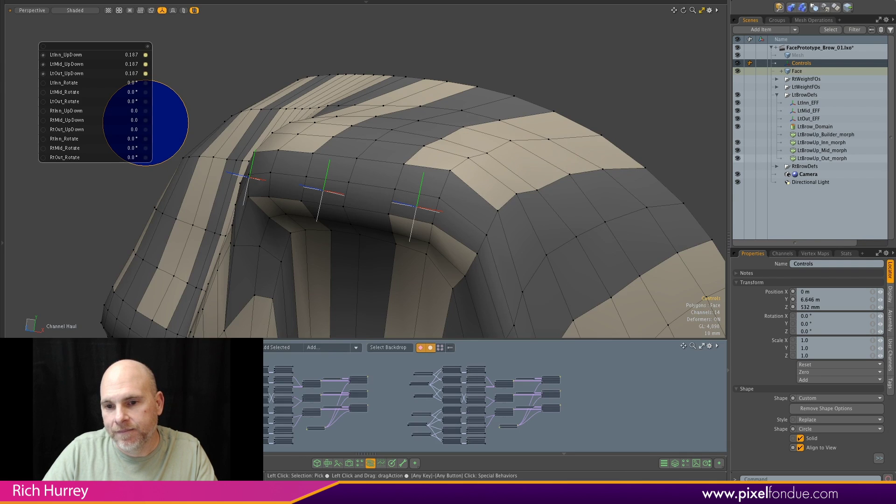
{"action": "mouse_move", "coordinate": [490, 196]}
{"action": "left_mouse_down", "text": "alt"}
{"action": "mouse_move", "coordinate": [373, 191]}
{"action": "mouse_move", "coordinate": [493, 182]}
{"action": "left_mouse_up", "text": "alt"}
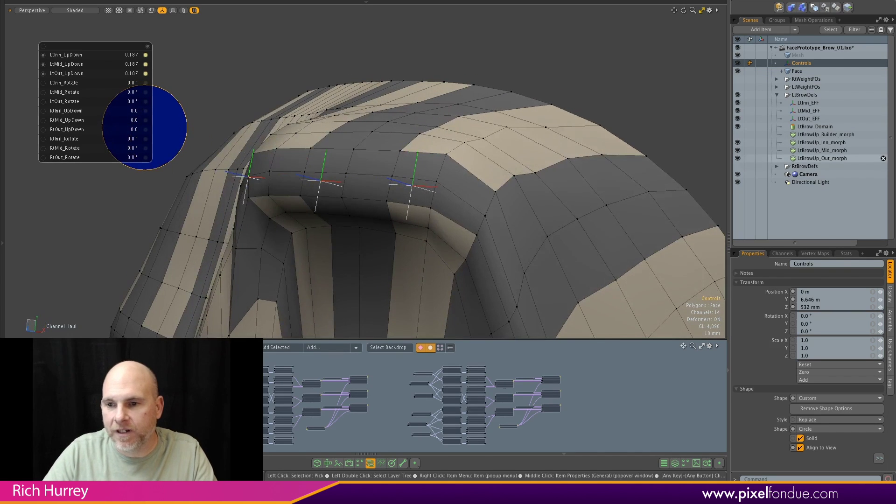
{"action": "left_click", "coordinate": [737, 158]}
{"action": "left_click", "coordinate": [737, 158]}
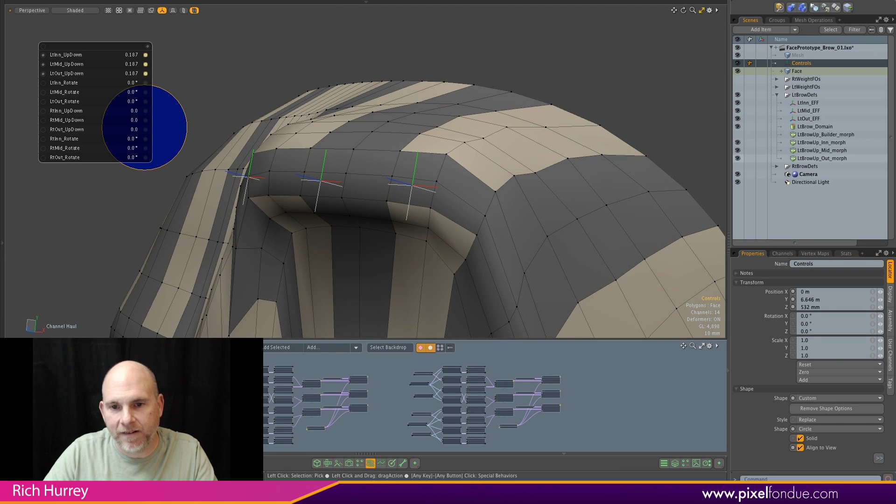
{"action": "left_click", "coordinate": [737, 143]}
{"action": "left_click_drag", "start_coordinate": [364, 192], "coordinate": [535, 182], "text": "alt"}
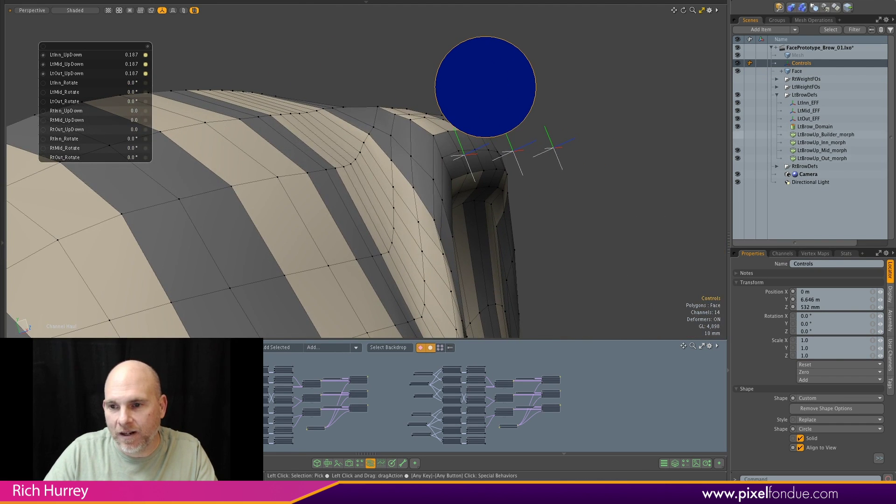
{"action": "left_click", "coordinate": [737, 134]}
{"action": "left_click", "coordinate": [738, 134]}
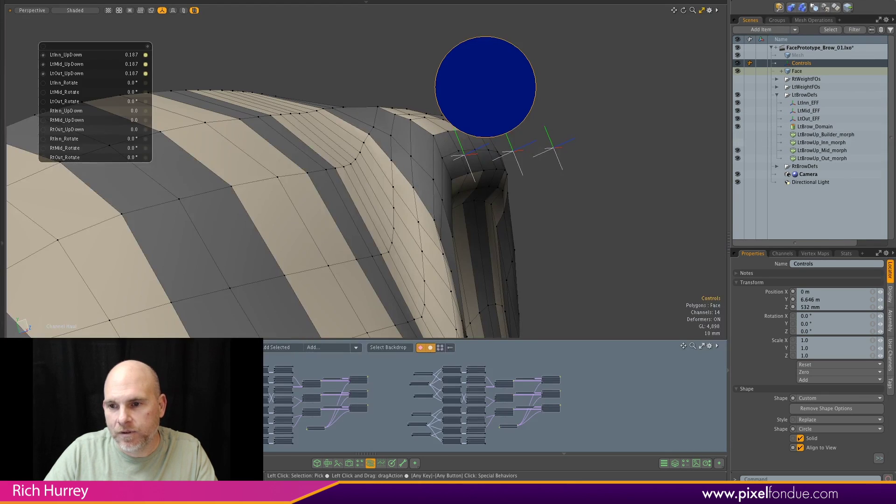
{"action": "left_click", "coordinate": [737, 143]}
{"action": "left_click_drag", "start_coordinate": [532, 187], "coordinate": [338, 189], "text": "alt"}
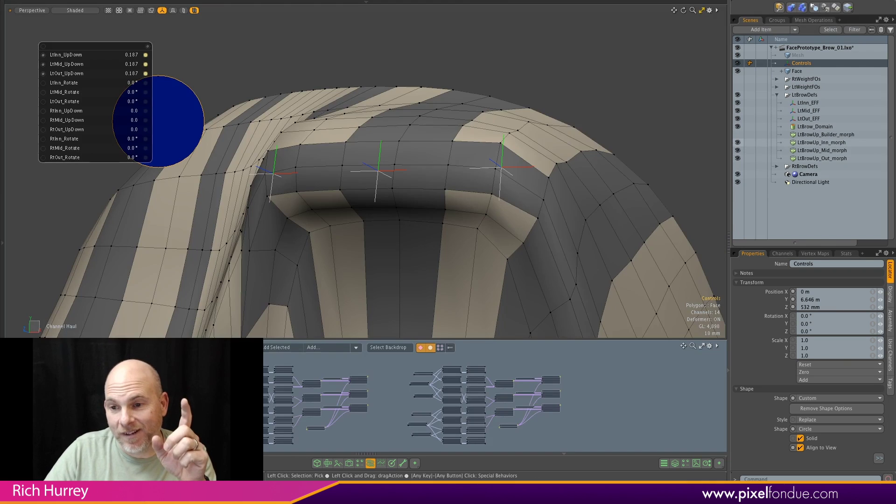
Disable the LtBrowUp_Inn, Mid and Out morphs and enable LtBrowUp_Builder_morph as the selected morph.
{"action": "left_click", "coordinate": [737, 143]}
{"action": "left_click", "coordinate": [737, 151]}
{"action": "left_click", "coordinate": [737, 158]}
{"action": "left_click", "coordinate": [881, 135]}
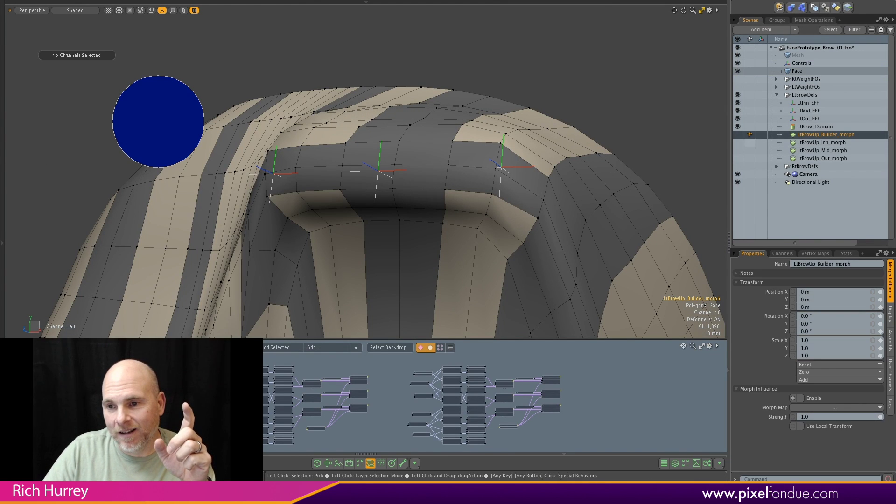
{"action": "left_click", "coordinate": [800, 398]}
{"action": "scroll", "coordinate": [466, 134], "scroll_direction": "down", "scroll_amount": 3}
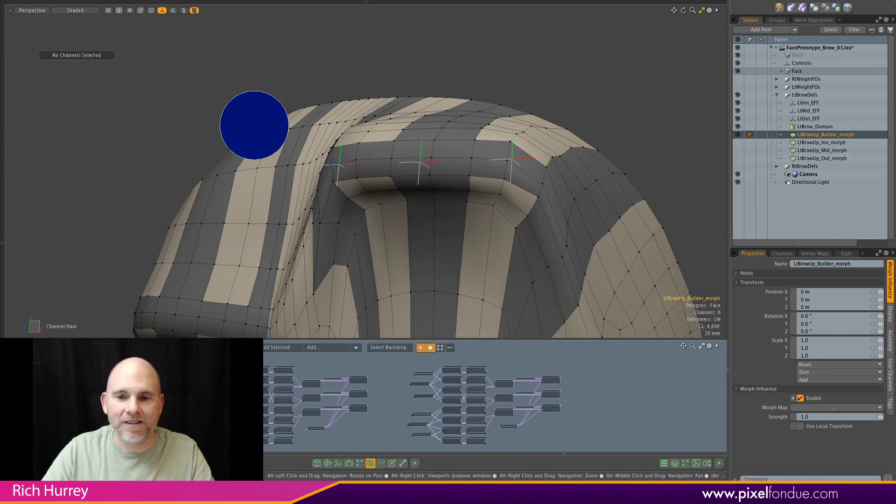
Shift the vertex on the light stripe's upper edge above the raised left brow slightly, and compare the mesh with the builder morph off and on.
{"action": "left_click_drag", "start_coordinate": [466, 134], "coordinate": [369, 140], "text": "alt"}
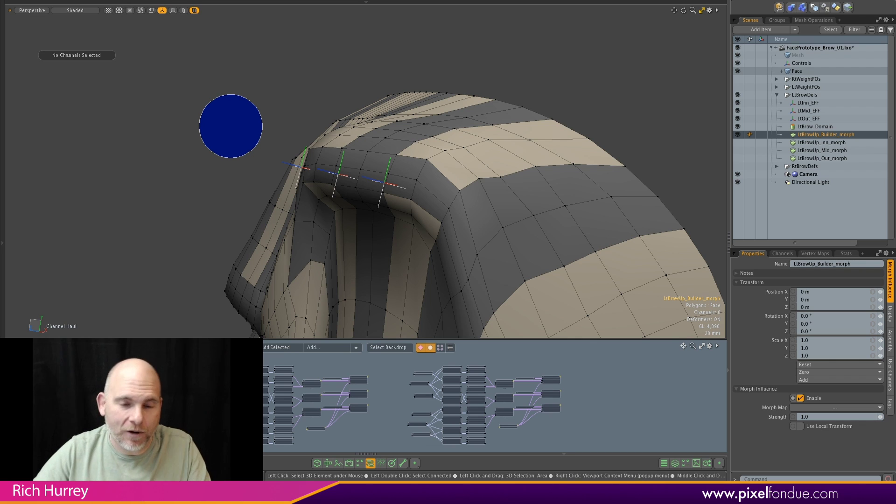
{"action": "scroll", "coordinate": [369, 186], "scroll_direction": "up", "scroll_amount": 3}
{"action": "left_click_drag", "start_coordinate": [401, 187], "coordinate": [345, 186], "text": "alt"}
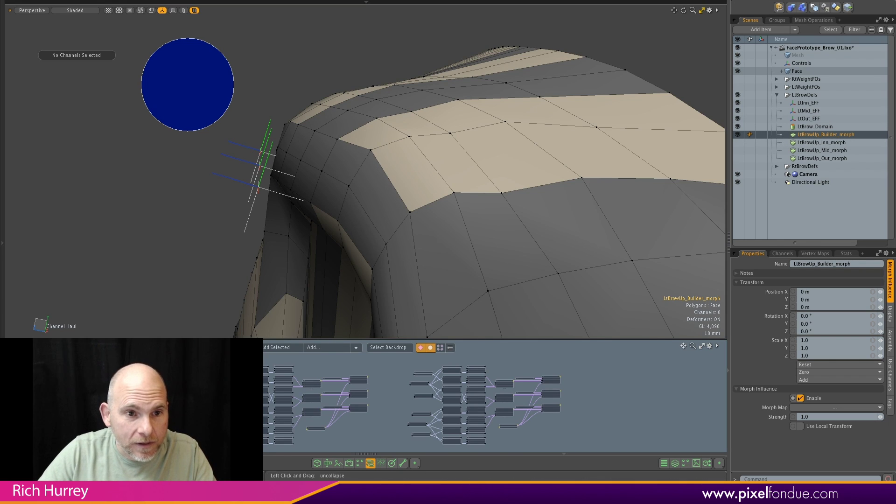
{"action": "key", "text": "1"}
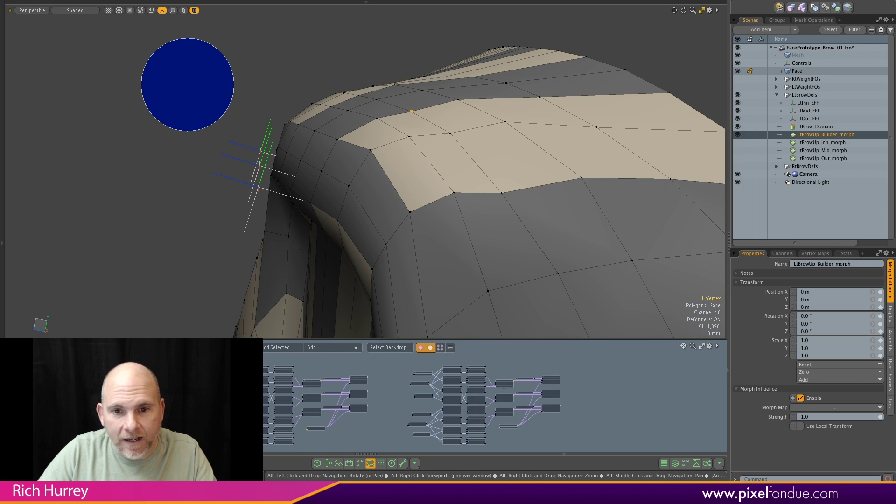
{"action": "left_click_drag", "start_coordinate": [397, 141], "coordinate": [404, 135], "text": "alt"}
{"action": "scroll", "coordinate": [404, 135], "scroll_direction": "up", "scroll_amount": 3}
{"action": "left_click", "coordinate": [412, 99]}
{"action": "key", "text": "w"}
{"action": "key", "text": "q"}
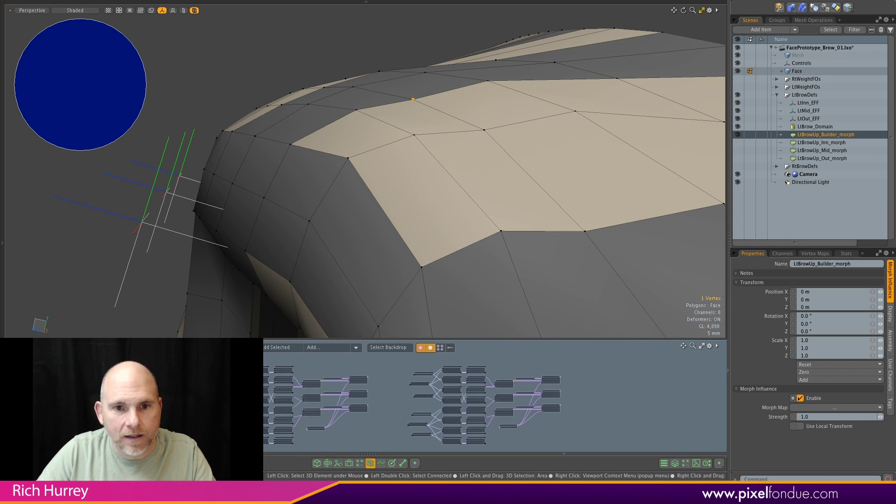
{"action": "key", "text": "w"}
{"action": "scroll", "coordinate": [402, 75], "scroll_direction": "down", "scroll_amount": 1}
{"action": "key", "text": "w"}
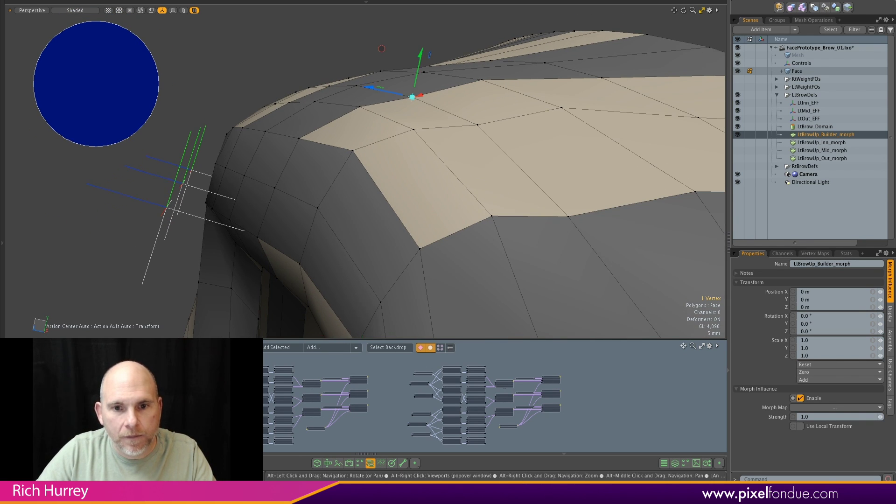
{"action": "scroll", "coordinate": [404, 76], "scroll_direction": "up", "scroll_amount": 1}
{"action": "left_click_drag", "start_coordinate": [404, 81], "coordinate": [412, 81]}
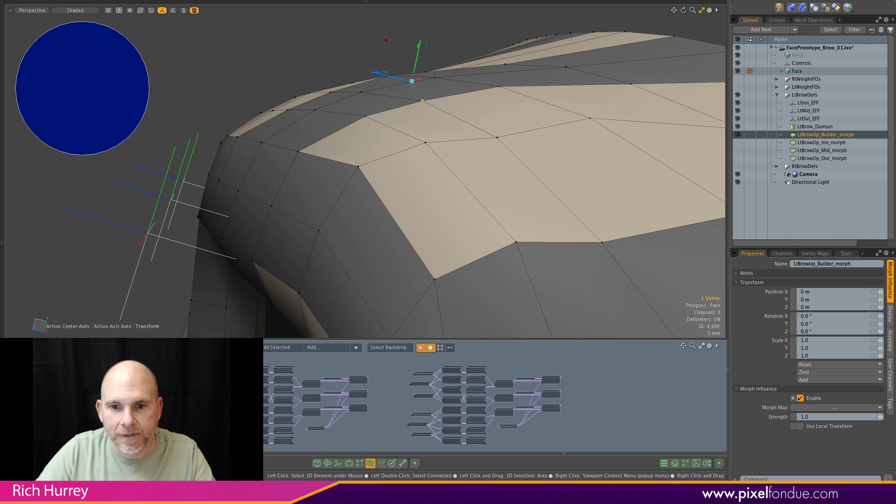
{"action": "left_click", "coordinate": [737, 135]}
{"action": "left_click", "coordinate": [737, 134]}
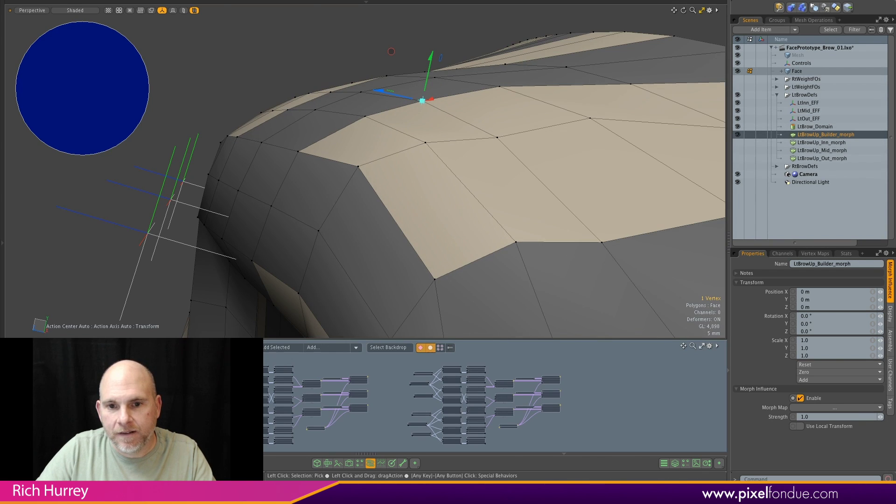
Move the vertex in the middle of the light stripe slightly upward and compare the builder morph off and on.
{"action": "key", "text": "q"}
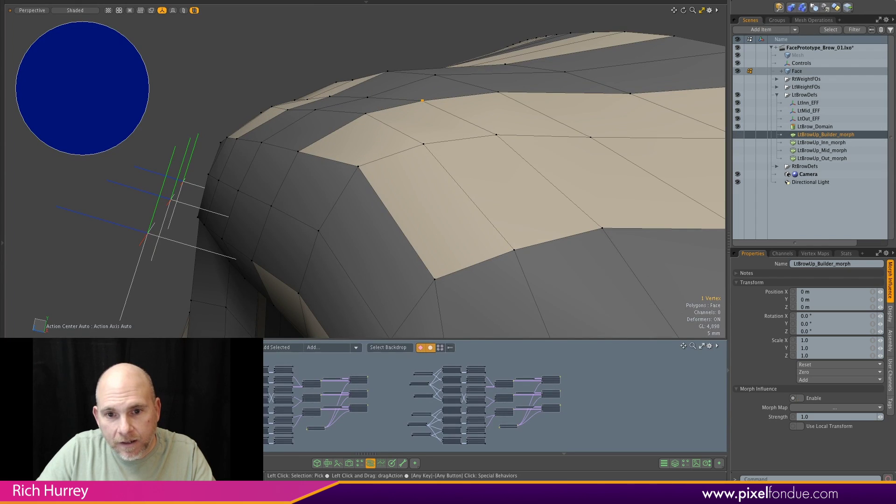
{"action": "left_click", "coordinate": [497, 138]}
{"action": "key", "text": "w"}
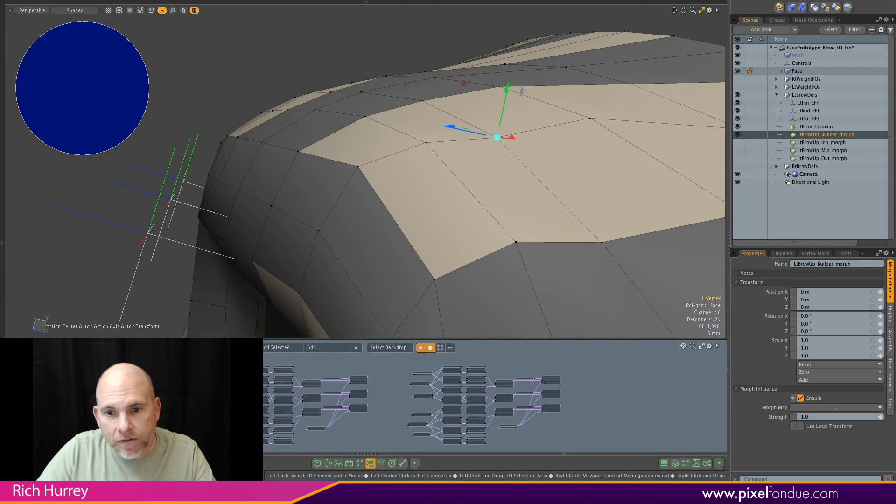
{"action": "key", "text": "q"}
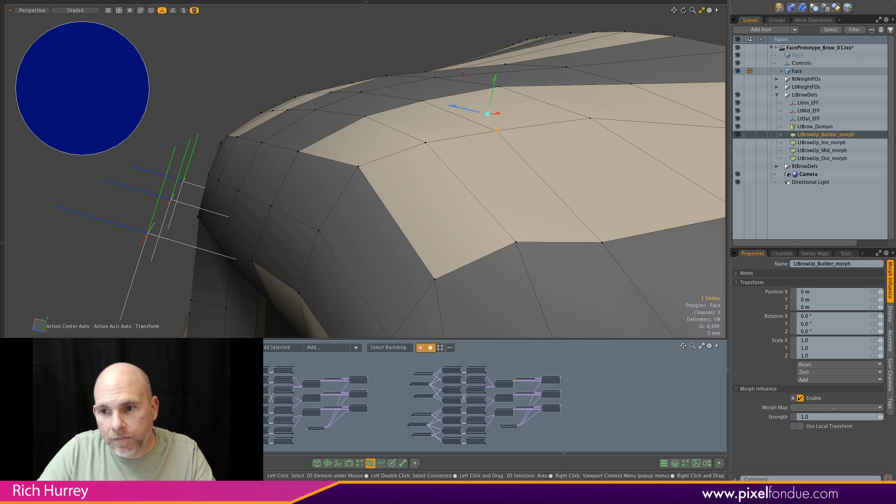
{"action": "left_click", "coordinate": [737, 135]}
{"action": "left_click", "coordinate": [738, 134]}
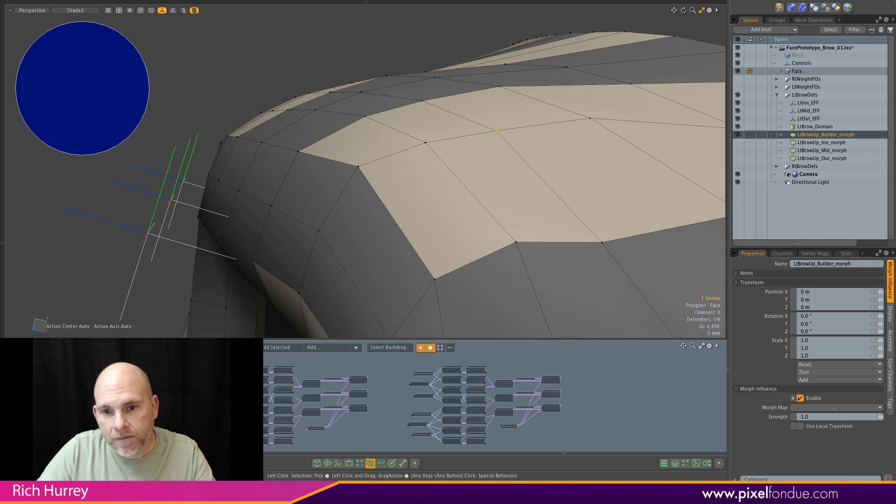
{"action": "left_click", "coordinate": [738, 135]}
{"action": "left_click", "coordinate": [737, 134]}
{"action": "scroll", "coordinate": [538, 148], "scroll_direction": "down", "scroll_amount": 3}
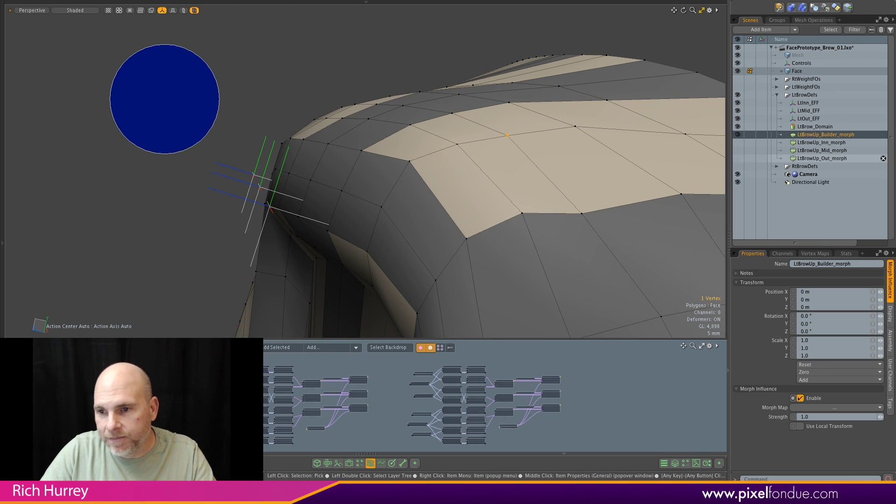
Raise the vertex on the light stripe's lower edge, behind the outer corner of the left brow.
{"action": "left_click_drag", "start_coordinate": [538, 148], "coordinate": [486, 135], "text": "alt"}
{"action": "scroll", "coordinate": [538, 146], "scroll_direction": "down", "scroll_amount": 2}
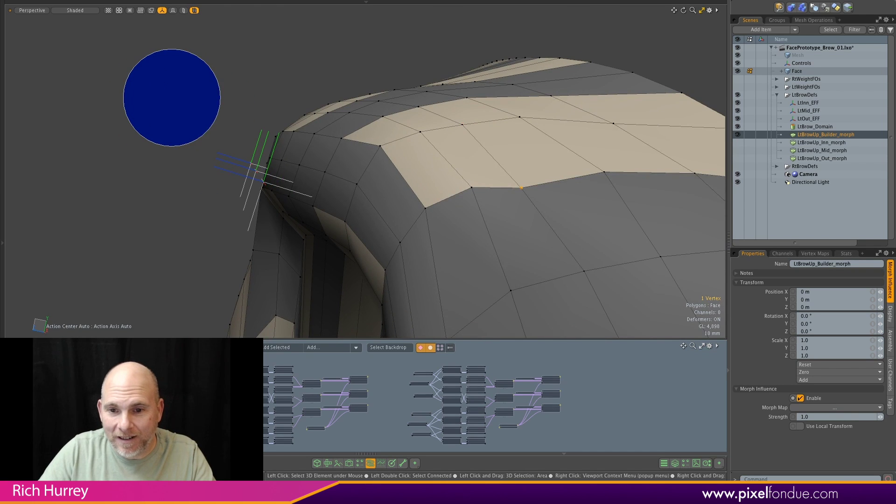
{"action": "key", "text": "w"}
{"action": "scroll", "coordinate": [529, 208], "scroll_direction": "up", "scroll_amount": 2}
{"action": "left_click_drag", "start_coordinate": [531, 210], "coordinate": [531, 201]}
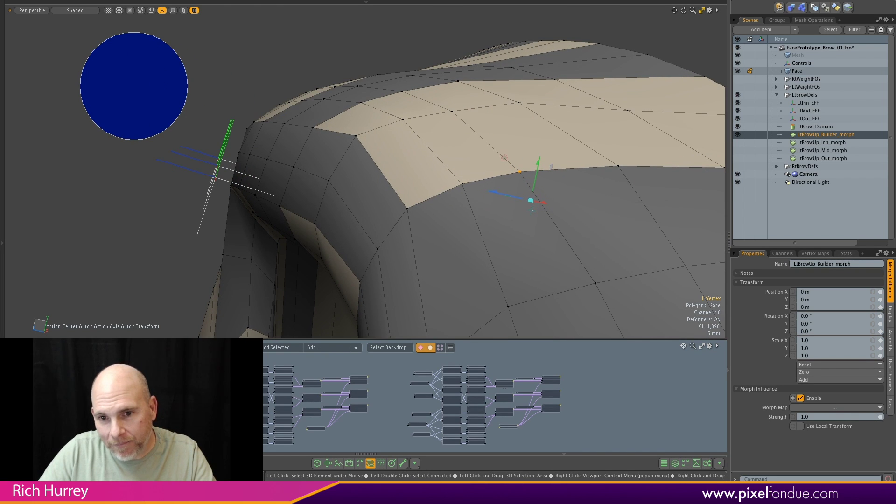
Nudge the light stripe's middle vertex and the one behind it, and clear the vertex selection.
{"action": "key", "text": "q"}
{"action": "left_click", "coordinate": [452, 111]}
{"action": "key", "text": "w"}
{"action": "left_click_drag", "start_coordinate": [467, 135], "coordinate": [467, 133]}
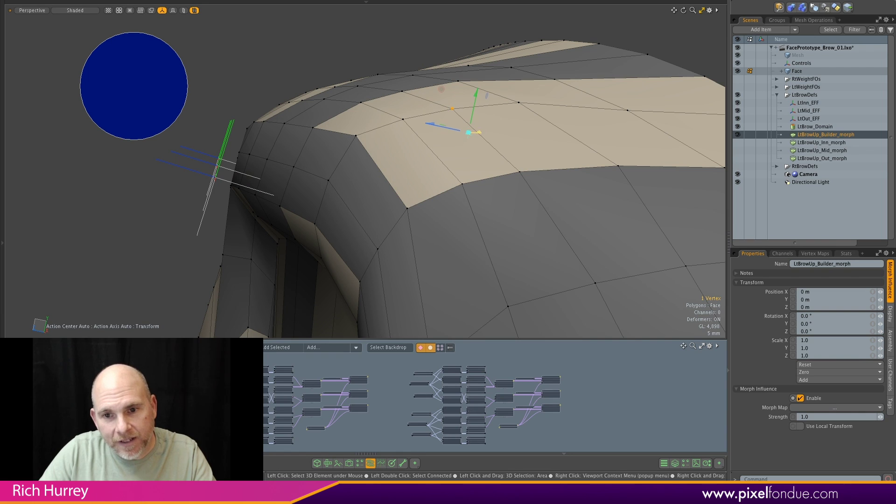
{"action": "key", "text": "q"}
{"action": "left_click", "coordinate": [518, 102]}
{"action": "key", "text": "w"}
{"action": "left_click_drag", "start_coordinate": [528, 116], "coordinate": [641, 120]}
{"action": "scroll", "coordinate": [527, 113], "scroll_direction": "down", "scroll_amount": 2}
{"action": "scroll", "coordinate": [624, 120], "scroll_direction": "down", "scroll_amount": 3}
{"action": "key", "text": "q"}
{"action": "key", "text": "Escape"}
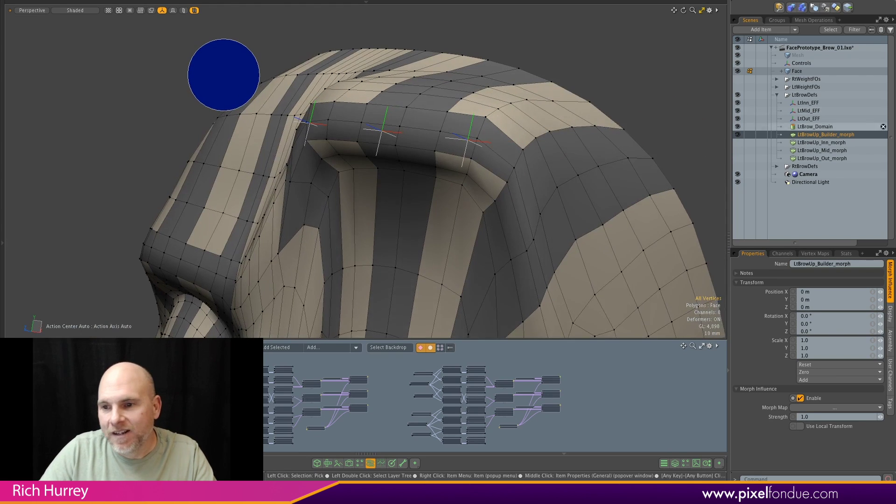
Compare the mesh with the left brow's builder morph off and on, and disable its morph influence.
{"action": "left_click", "coordinate": [737, 135]}
{"action": "left_click", "coordinate": [737, 135]}
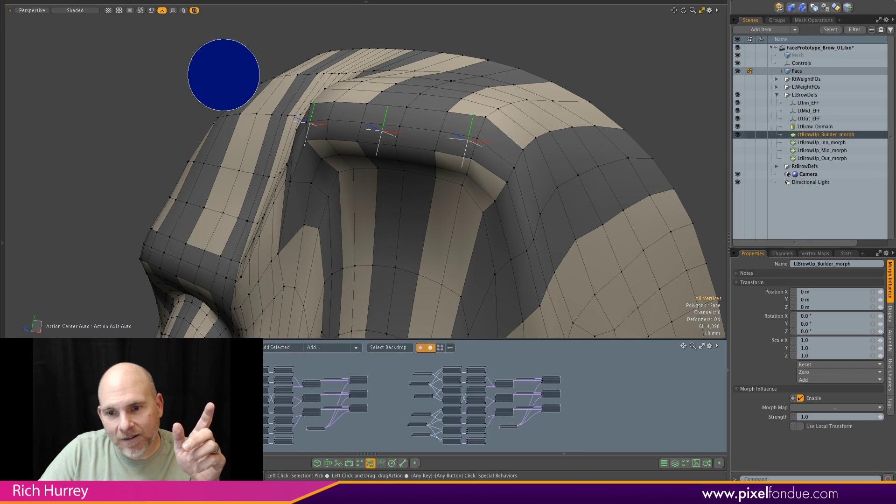
{"action": "left_click", "coordinate": [738, 135]}
{"action": "left_click", "coordinate": [800, 398]}
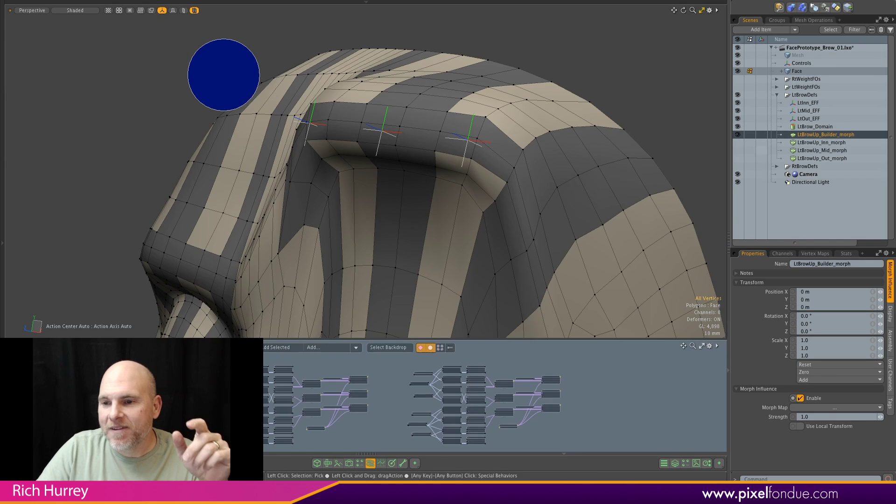
Hide the left brow's builder morph and turn on the LtBrowUp inner, middle and outer morphs.
{"action": "left_click", "coordinate": [738, 142]}
{"action": "left_click", "coordinate": [738, 142]}
{"action": "left_click", "coordinate": [738, 135]}
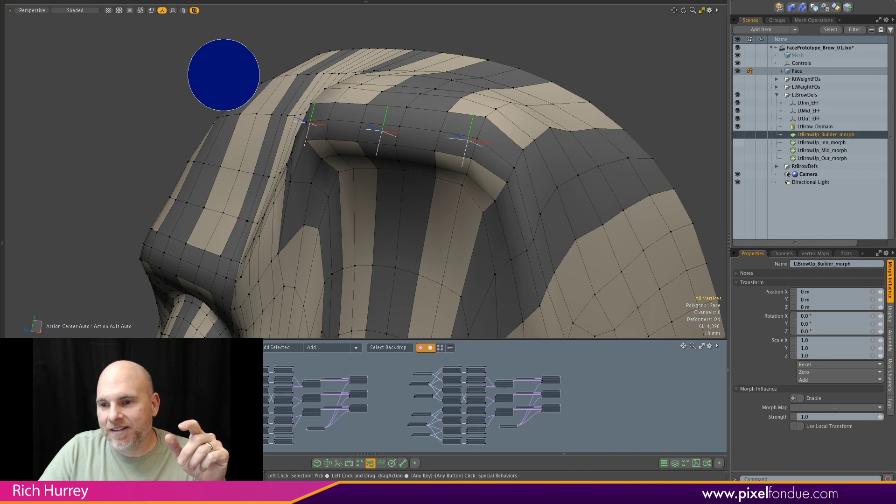
{"action": "left_click", "coordinate": [737, 142]}
{"action": "left_click", "coordinate": [738, 150]}
{"action": "left_click", "coordinate": [737, 158]}
{"action": "left_click_drag", "start_coordinate": [448, 196], "coordinate": [422, 195], "text": "alt"}
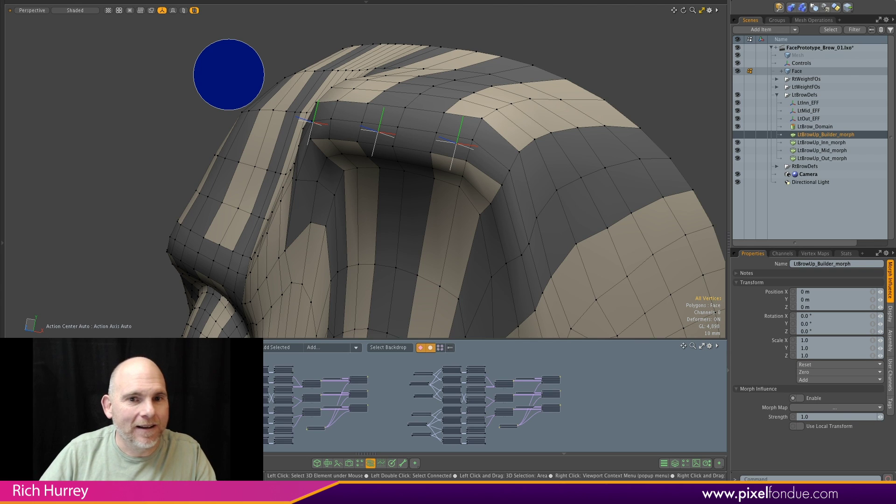
Select the Controls item and activate Channel Haul for its brow channels.
{"action": "left_click", "coordinate": [749, 135]}
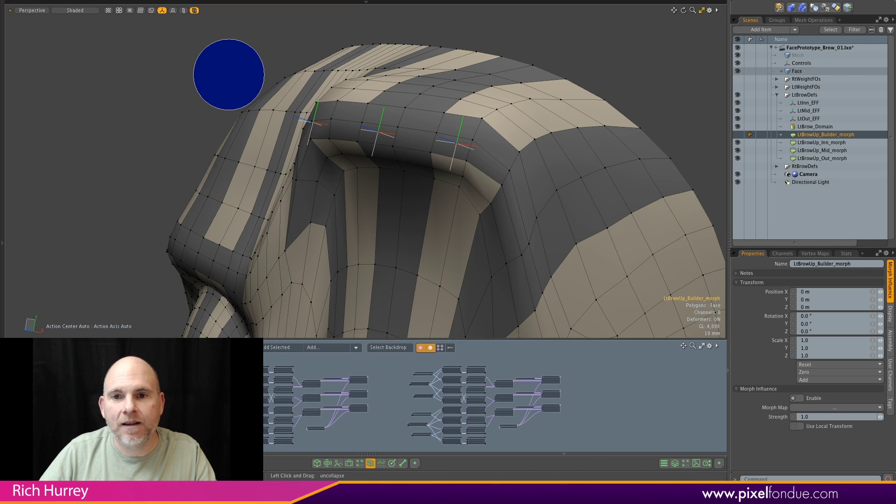
{"action": "key", "text": "1"}
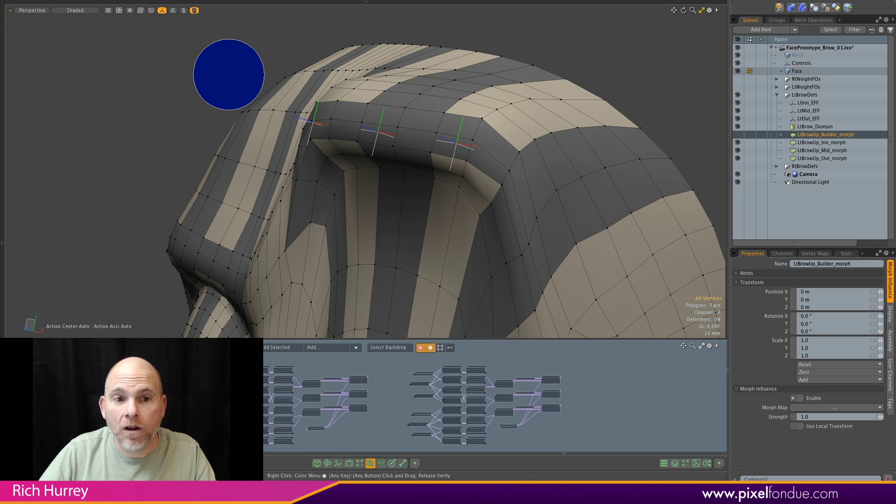
{"action": "left_click", "coordinate": [750, 63]}
{"action": "key", "text": "h"}
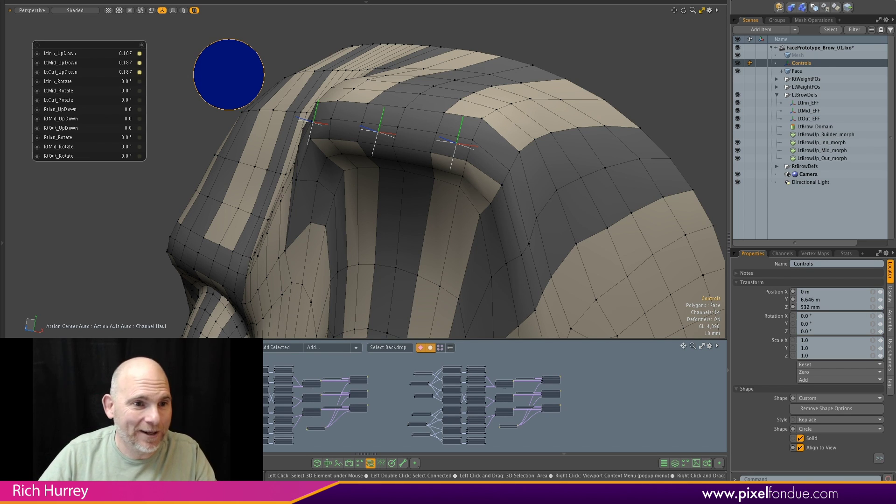
Try lowering the outer left brow to an LtOut_UpDown of 0.062, and undo it together with the earlier left brow raise.
{"action": "left_click_drag", "start_coordinate": [63, 72], "coordinate": [9, 72]}
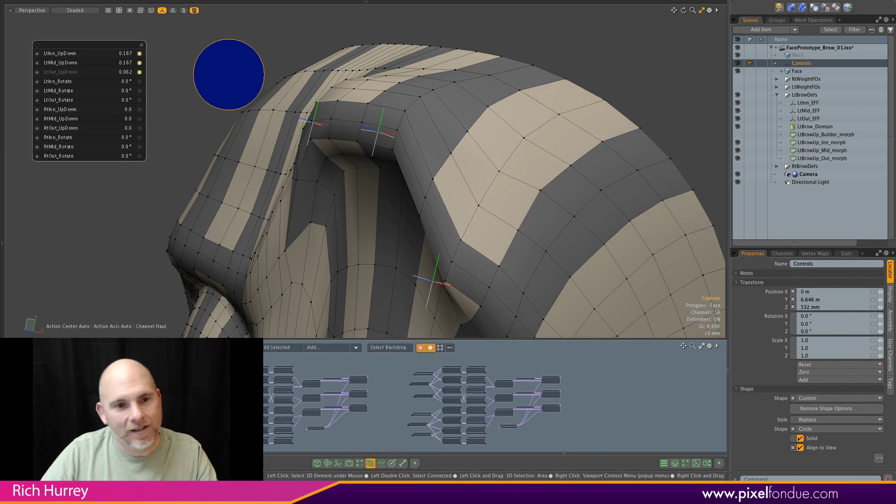
{"action": "key", "text": "ctrl+z"}
{"action": "key", "text": "ctrl+z"}
{"action": "key", "text": "ctrl+z"}
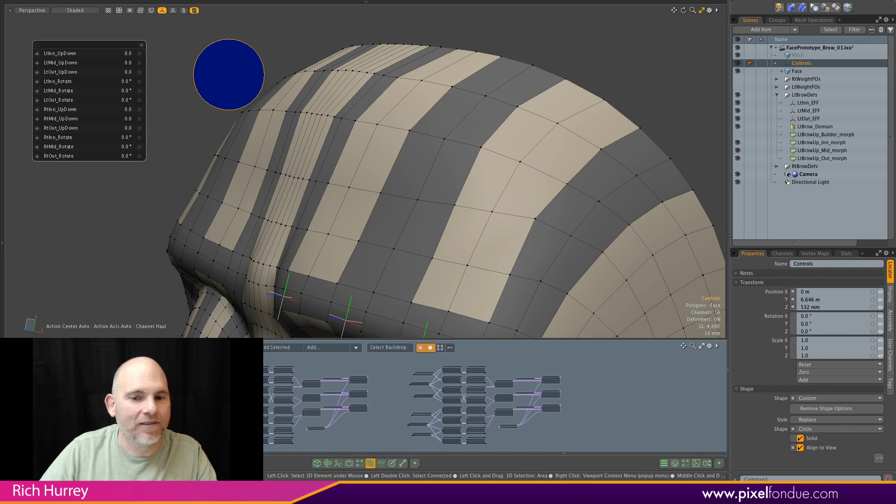
Try raising only the middle of the left brow to an LtMid_UpDown of 0.064, and undo the raise.
{"action": "left_click_drag", "start_coordinate": [410, 193], "coordinate": [397, 133], "text": "ctrl+alt"}
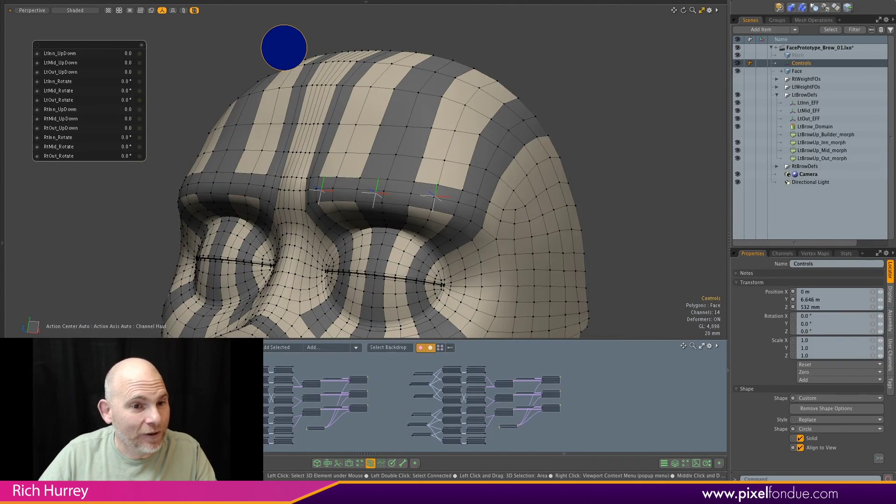
{"action": "mouse_move", "coordinate": [61, 62]}
{"action": "left_mouse_down"}
{"action": "mouse_move", "coordinate": [46, 63]}
{"action": "mouse_move", "coordinate": [86, 62]}
{"action": "mouse_move", "coordinate": [54, 63]}
{"action": "mouse_move", "coordinate": [72, 63]}
{"action": "left_mouse_up"}
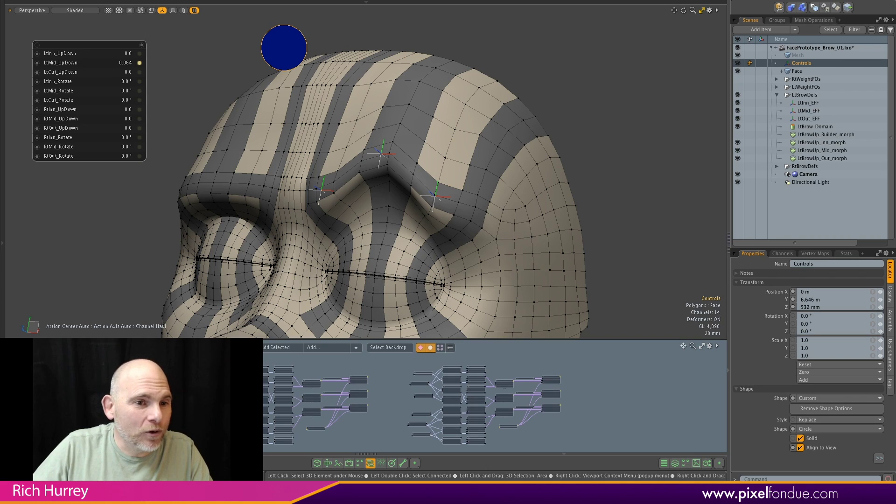
{"action": "key", "text": "ctrl+z"}
{"action": "left_click_drag", "start_coordinate": [401, 186], "coordinate": [439, 154], "text": "alt"}
{"action": "left_click_drag", "start_coordinate": [275, 161], "coordinate": [223, 128], "text": "alt"}
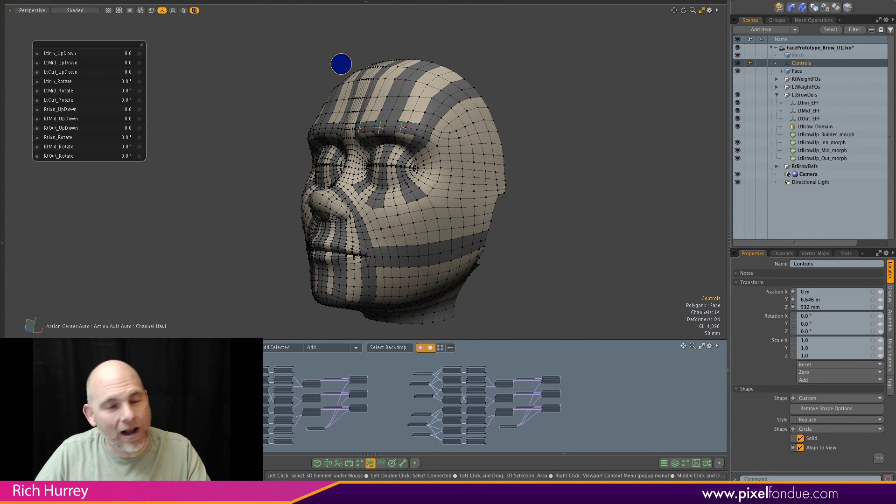